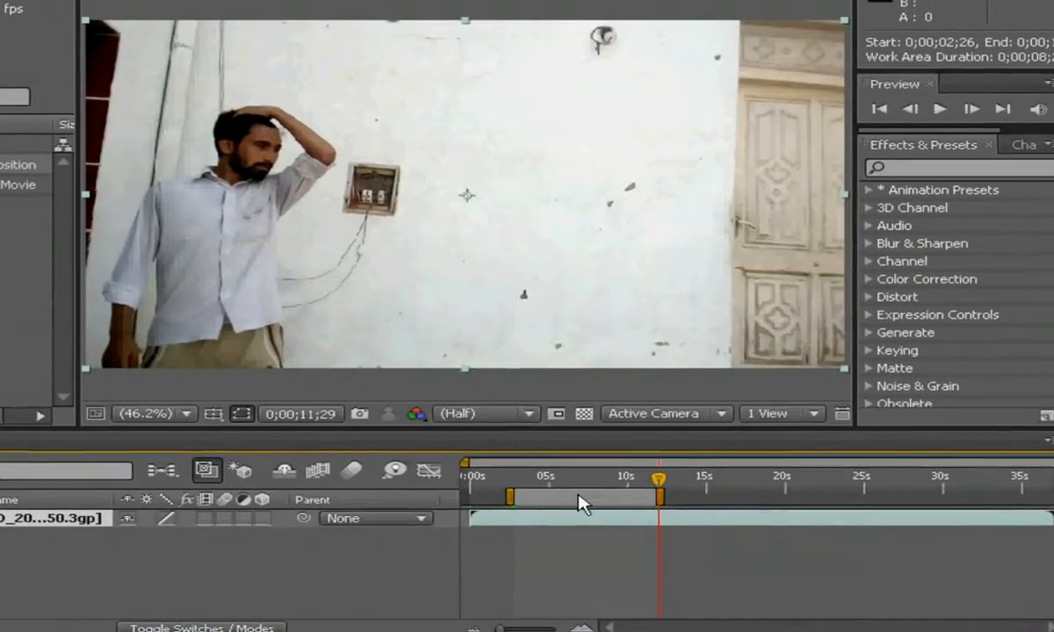
Trim the composition to the work area and move the current time to about 5 seconds, where the man raises both hands
{"action": "right_click", "coordinate": [599, 505]}
{"action": "left_click", "coordinate": [667, 533]}
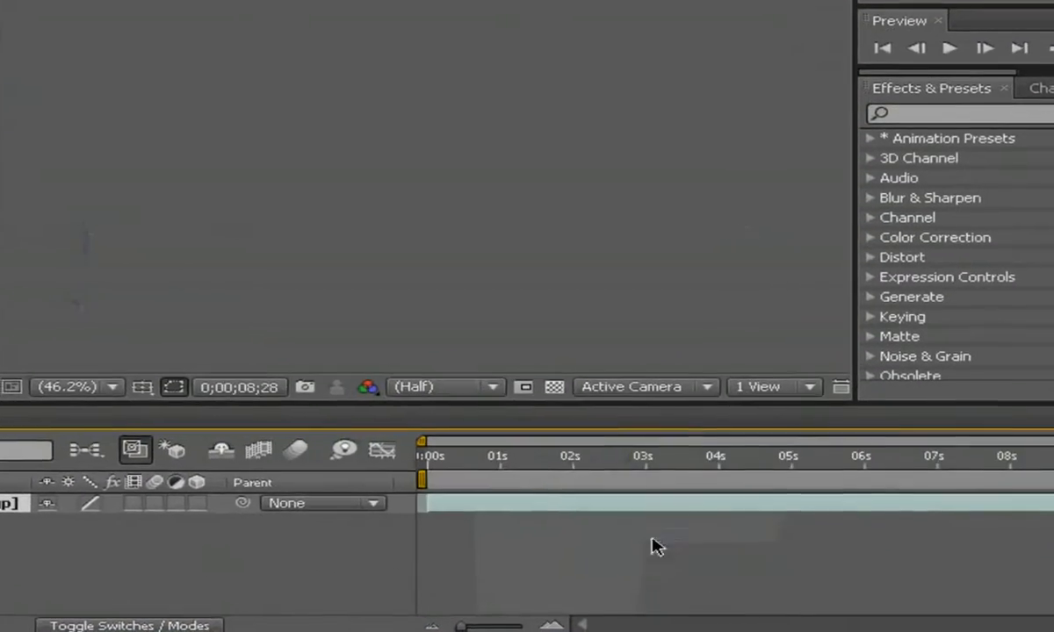
{"action": "left_click", "coordinate": [446, 465]}
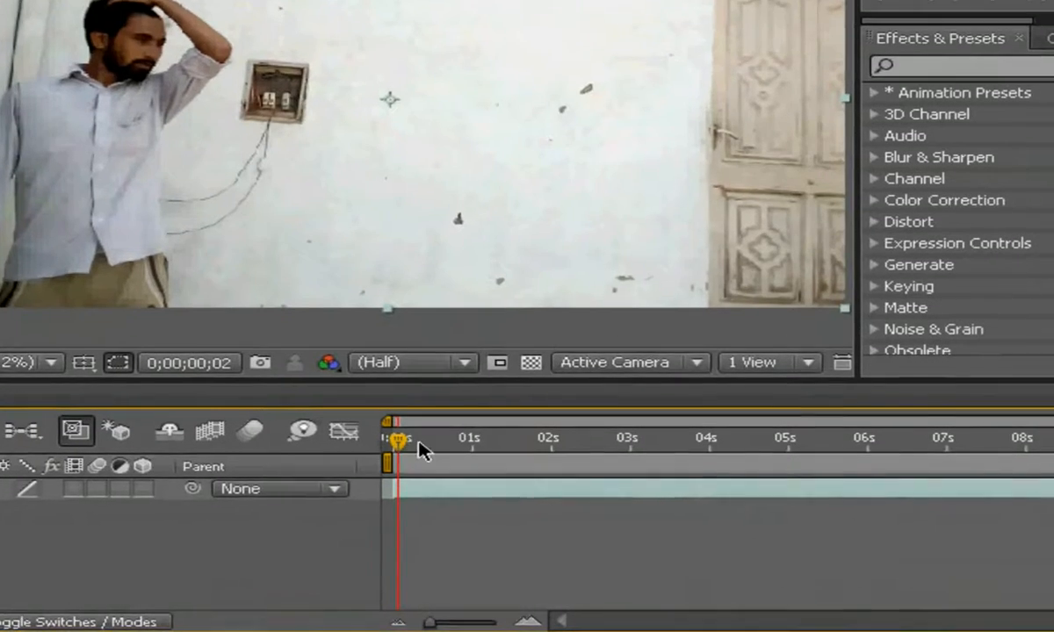
{"action": "left_click_drag", "start_coordinate": [447, 443], "coordinate": [784, 386]}
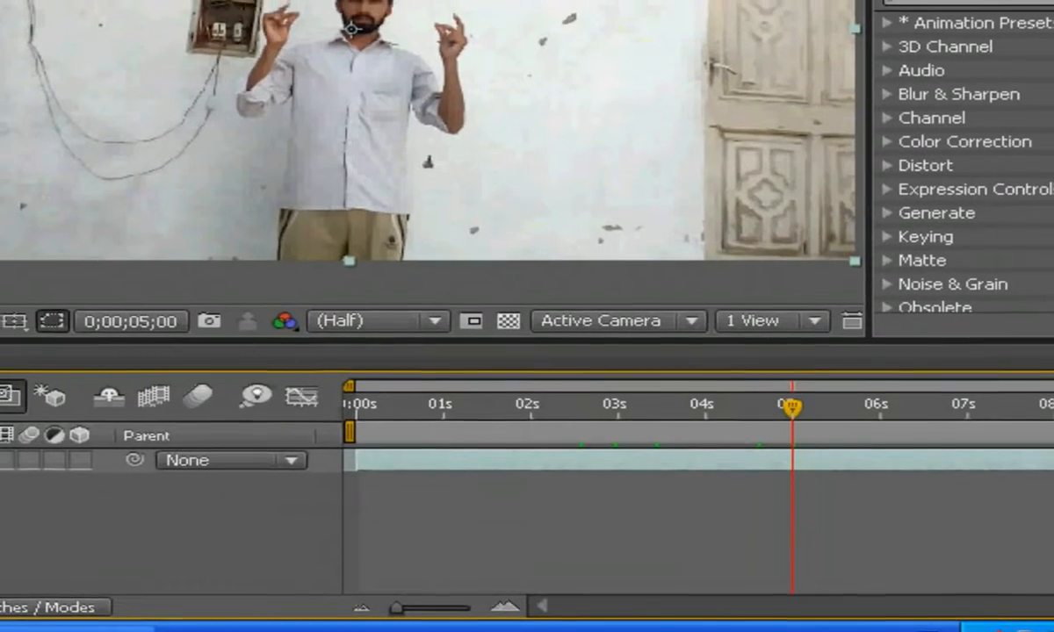
Step frame by frame through the finger snap and set the current time to 0;00;05;11
{"action": "key", "text": "Page_Down"}
{"action": "key", "text": "Page_Down"}
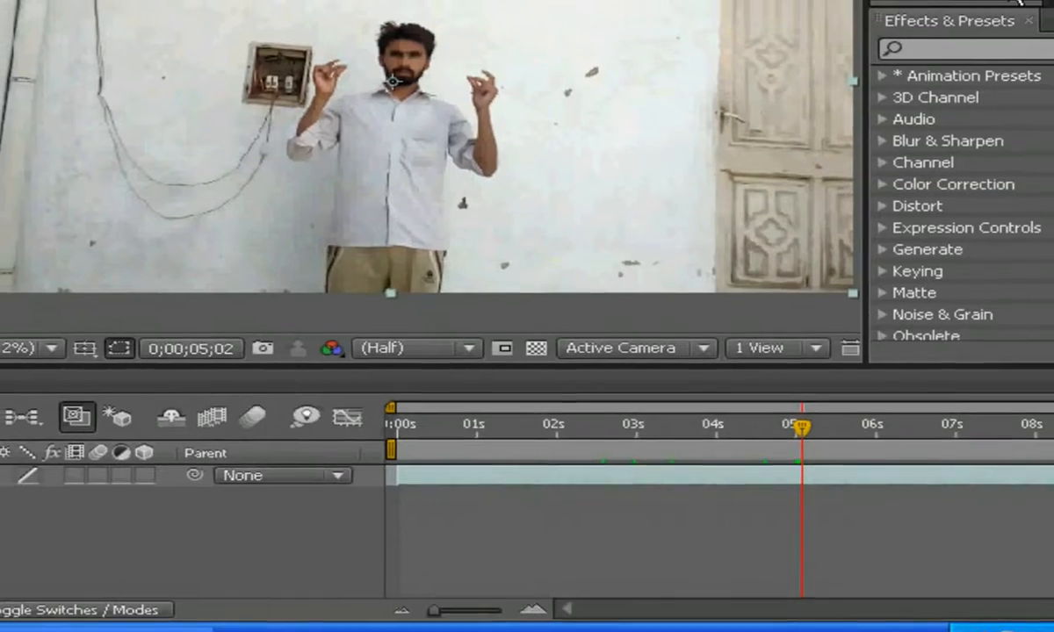
{"action": "left_click", "coordinate": [1010, 9]}
{"action": "left_click", "coordinate": [1000, 14]}
{"action": "left_click", "coordinate": [994, 28]}
{"action": "left_click", "coordinate": [993, 27]}
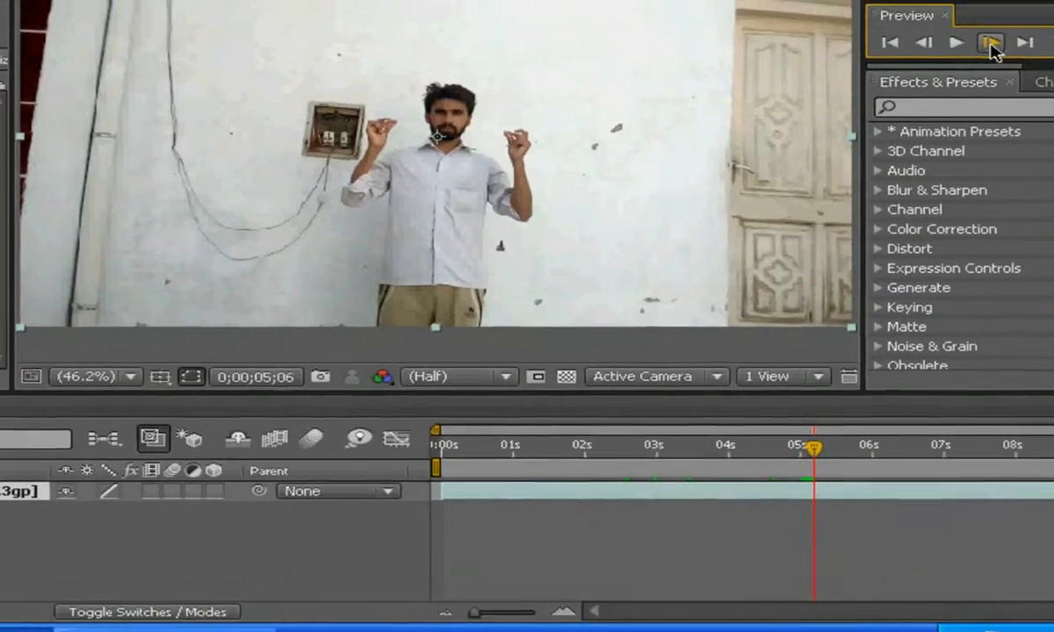
{"action": "left_click", "coordinate": [993, 28]}
{"action": "left_click", "coordinate": [993, 28]}
{"action": "left_click", "coordinate": [979, 94]}
{"action": "left_click", "coordinate": [980, 94]}
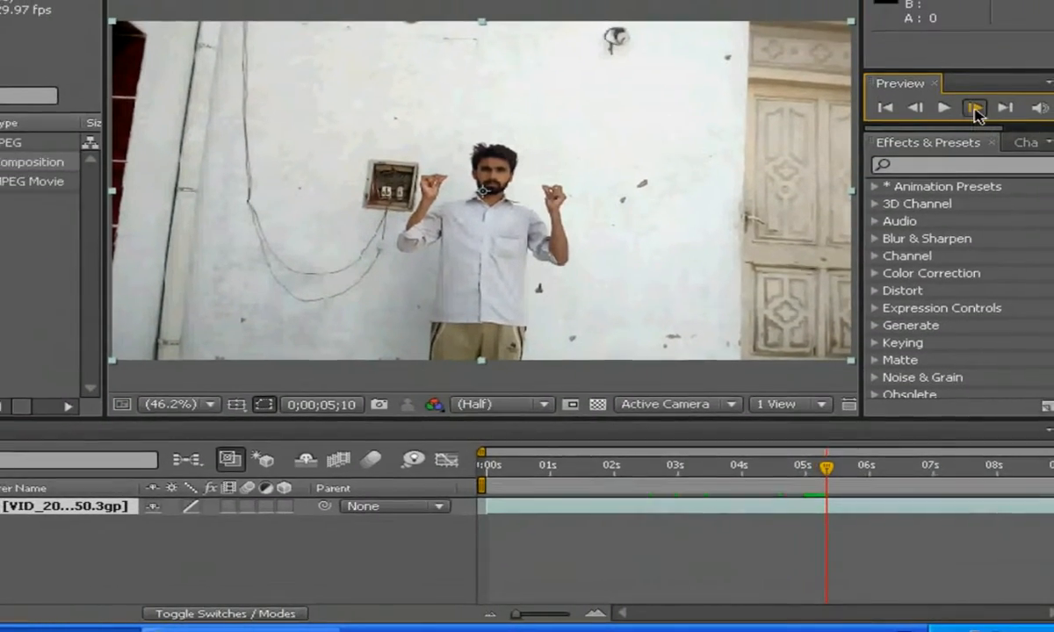
{"action": "left_click", "coordinate": [979, 94]}
{"action": "left_click", "coordinate": [979, 94]}
{"action": "left_click", "coordinate": [979, 94]}
{"action": "left_click", "coordinate": [979, 94]}
{"action": "left_click", "coordinate": [979, 94]}
{"action": "left_click", "coordinate": [979, 94]}
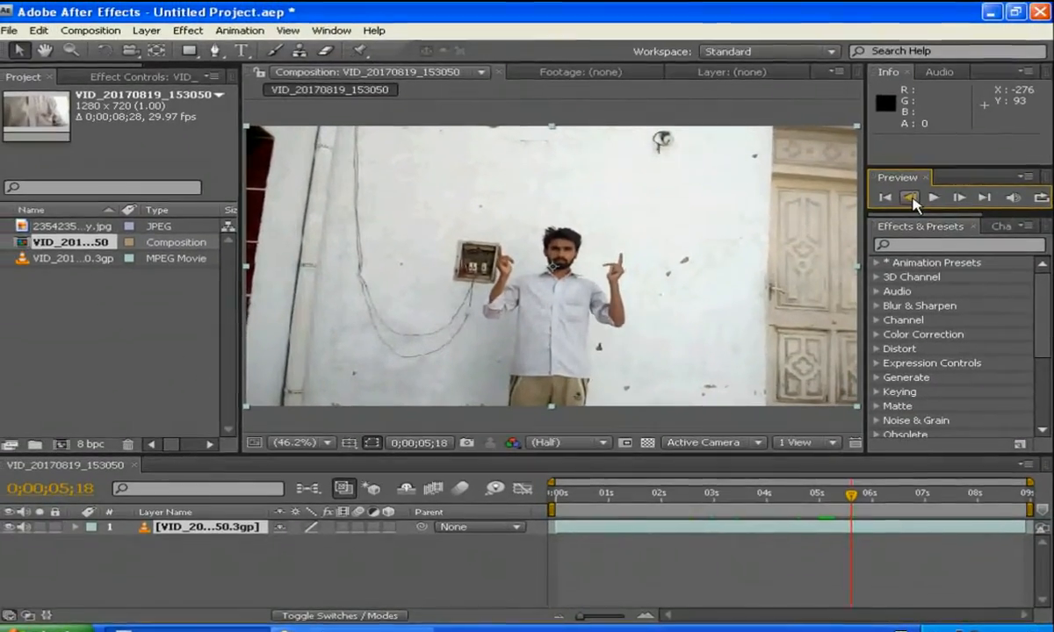
{"action": "left_click", "coordinate": [913, 158]}
{"action": "left_click", "coordinate": [917, 201]}
{"action": "left_click", "coordinate": [917, 201]}
{"action": "left_click", "coordinate": [917, 201]}
{"action": "left_click", "coordinate": [918, 201]}
{"action": "left_click", "coordinate": [918, 201]}
{"action": "left_click", "coordinate": [917, 201]}
{"action": "left_click", "coordinate": [917, 201]}
{"action": "left_click", "coordinate": [917, 201]}
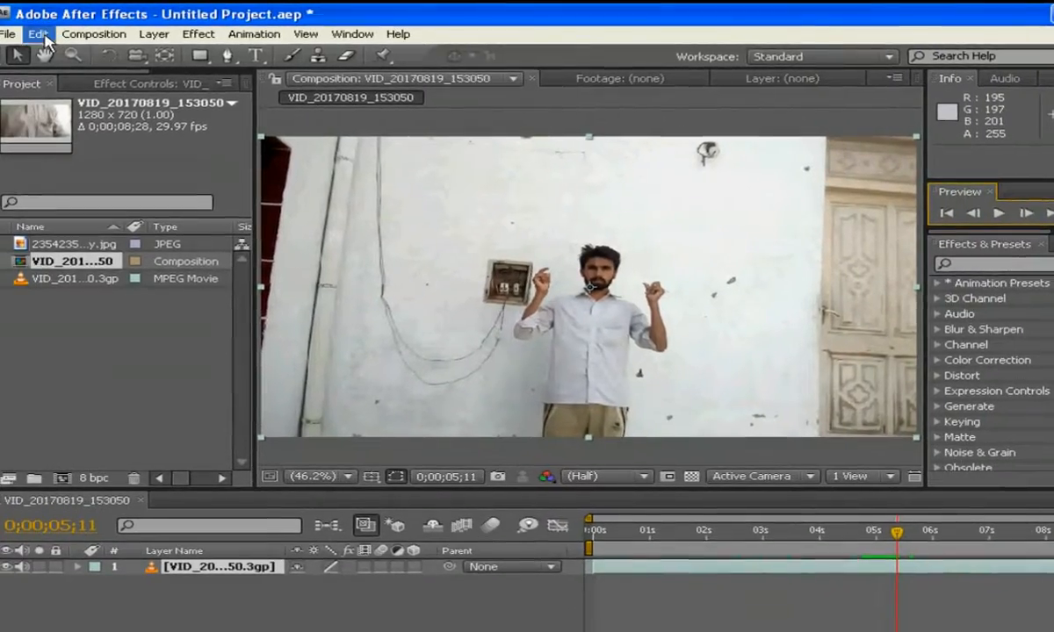
Split the video layer at the current time and apply Freeze Frame to the second part
{"action": "left_click", "coordinate": [38, 34]}
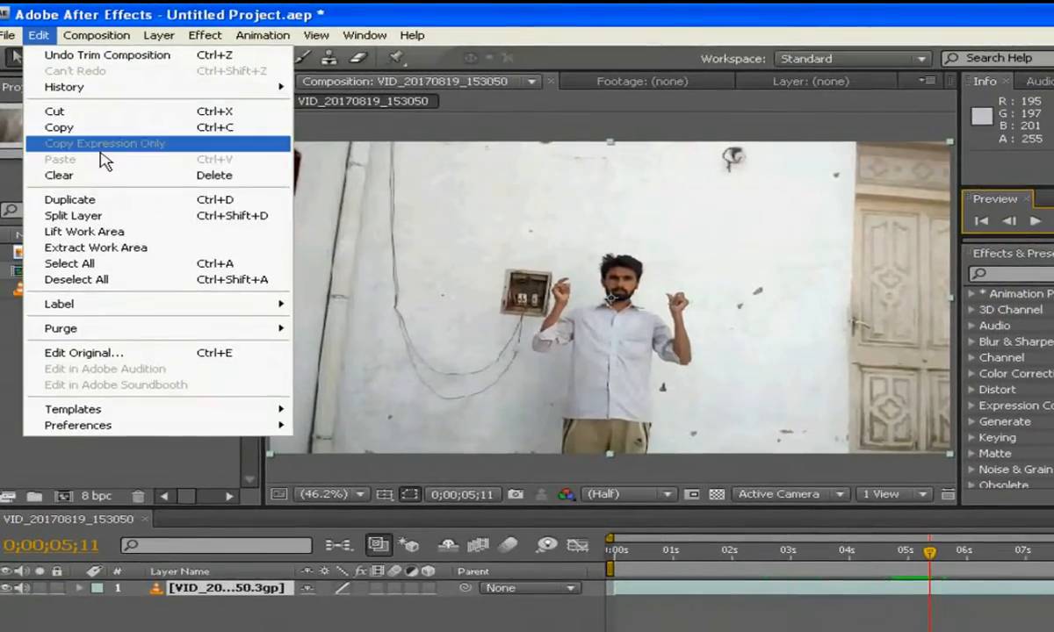
{"action": "left_click", "coordinate": [141, 224]}
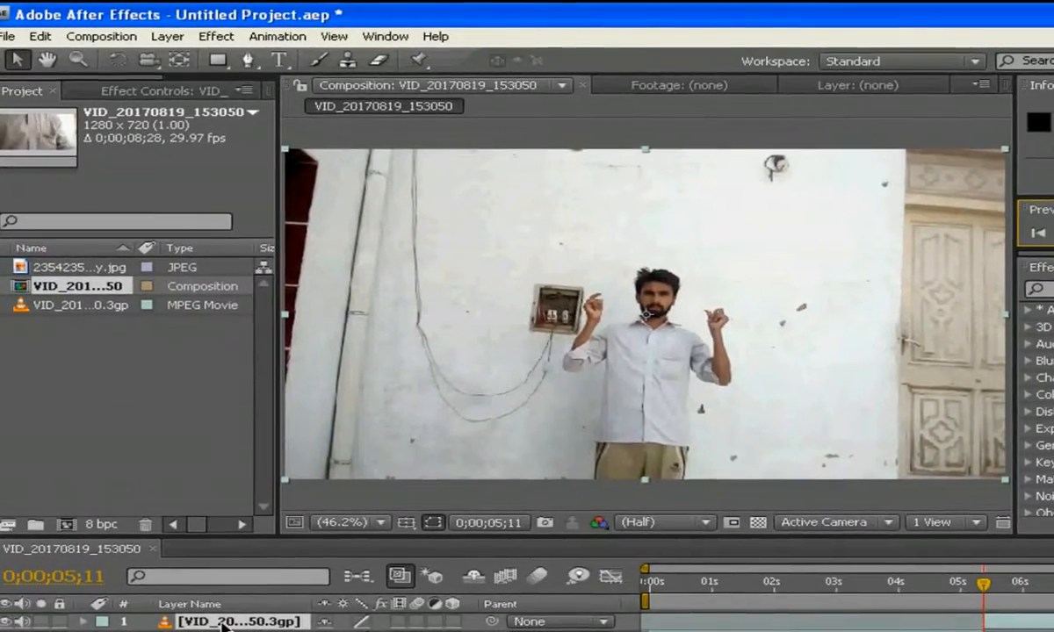
{"action": "right_click", "coordinate": [230, 623]}
{"action": "mouse_move", "coordinate": [348, 343]}
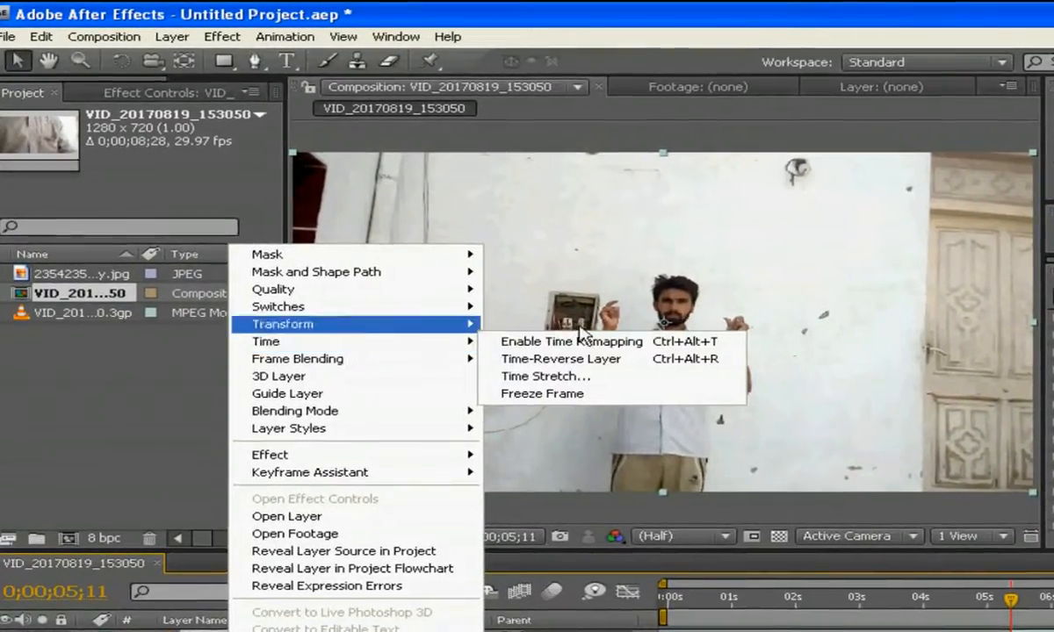
{"action": "left_click", "coordinate": [575, 402]}
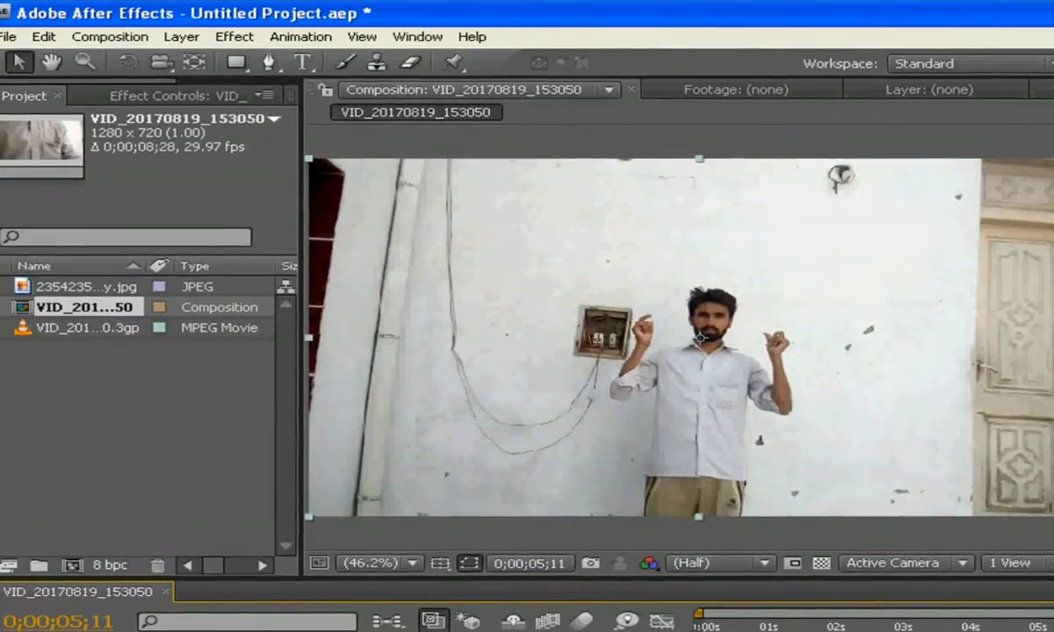
Rename the frozen video layer as freeze
{"action": "left_click", "coordinate": [83, 285]}
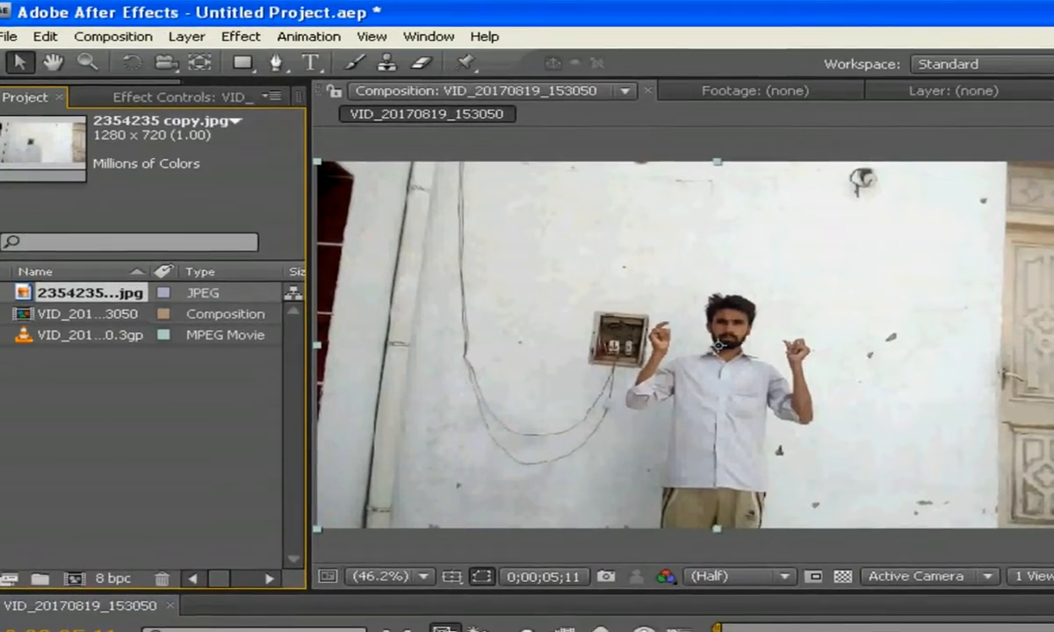
{"action": "right_click", "coordinate": [249, 630]}
{"action": "left_click", "coordinate": [248, 629]}
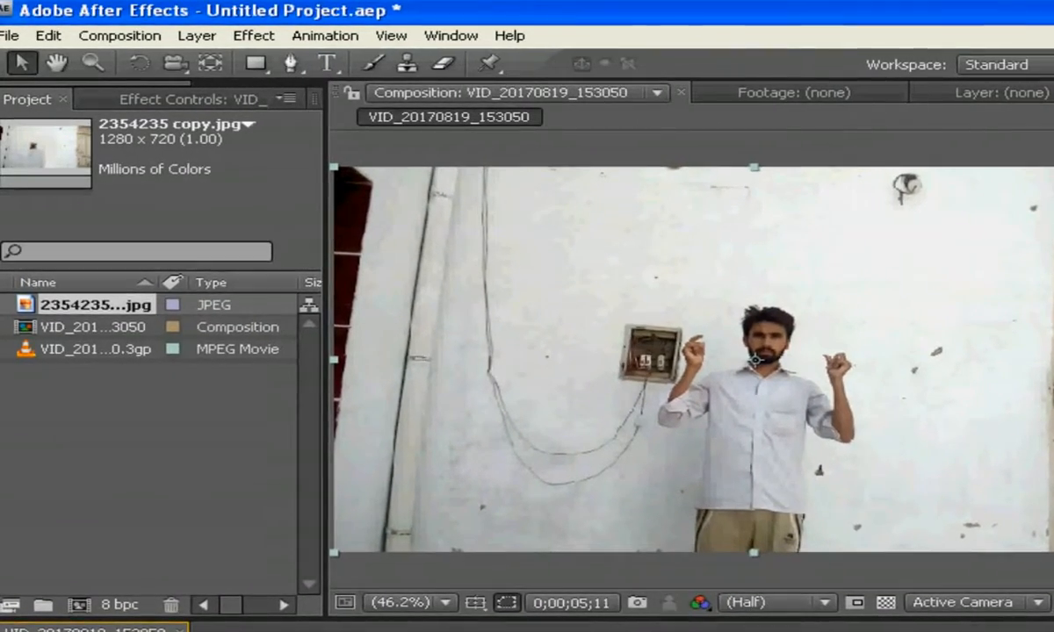
{"action": "key", "text": "Return"}
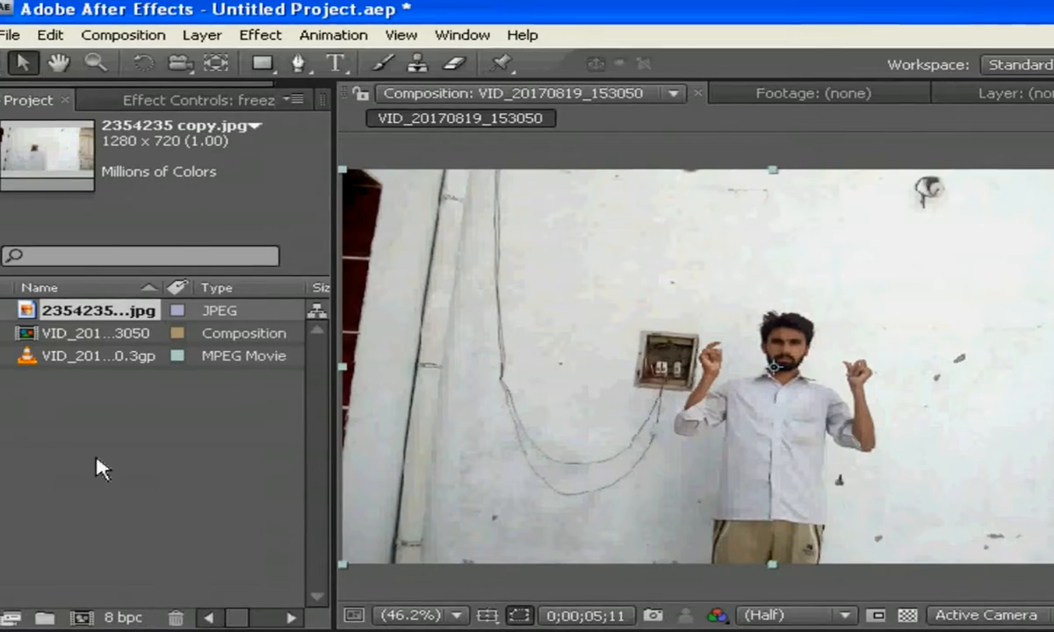
Add the 2354235 copy.jpg image to the composition beneath the freeze layer and rename it as back
{"action": "left_click_drag", "start_coordinate": [89, 312], "coordinate": [128, 630]}
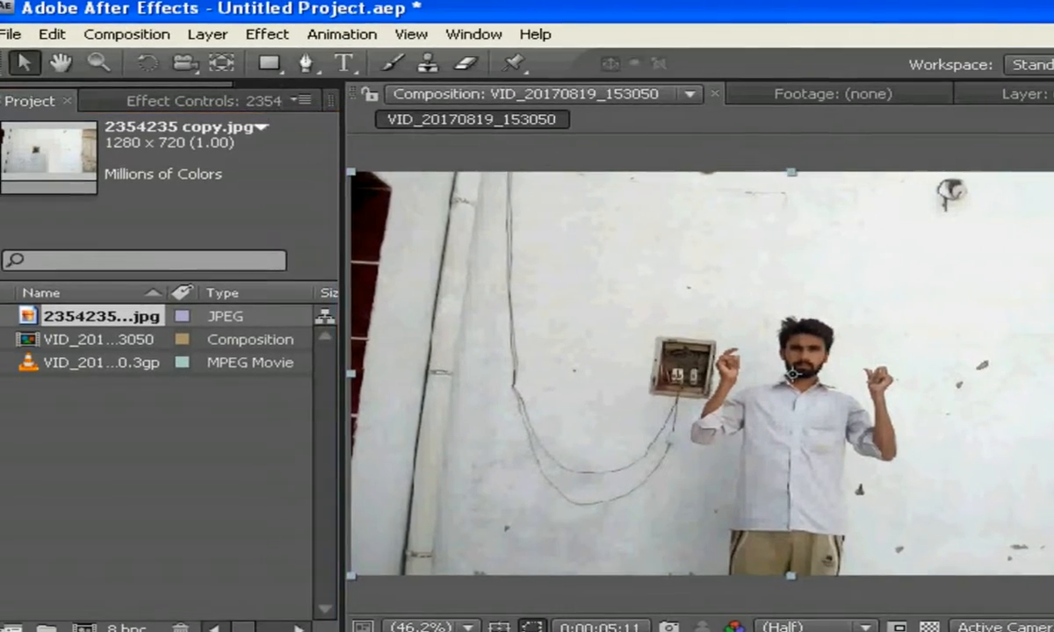
{"action": "right_click", "coordinate": [242, 630]}
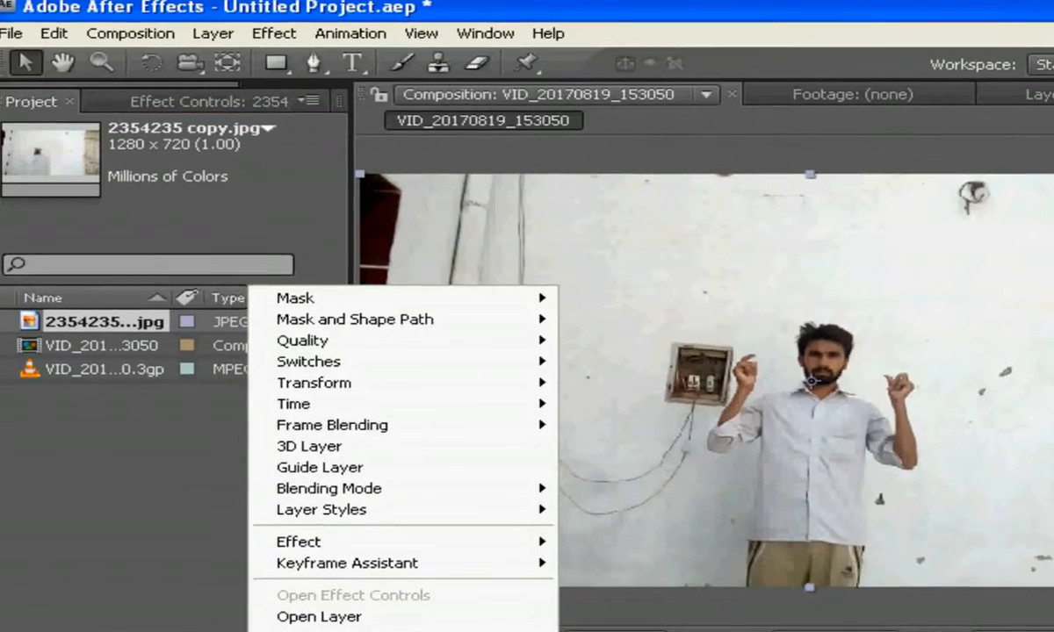
{"action": "left_click", "coordinate": [303, 630]}
{"action": "type", "text": "back"}
{"action": "key", "text": "Return"}
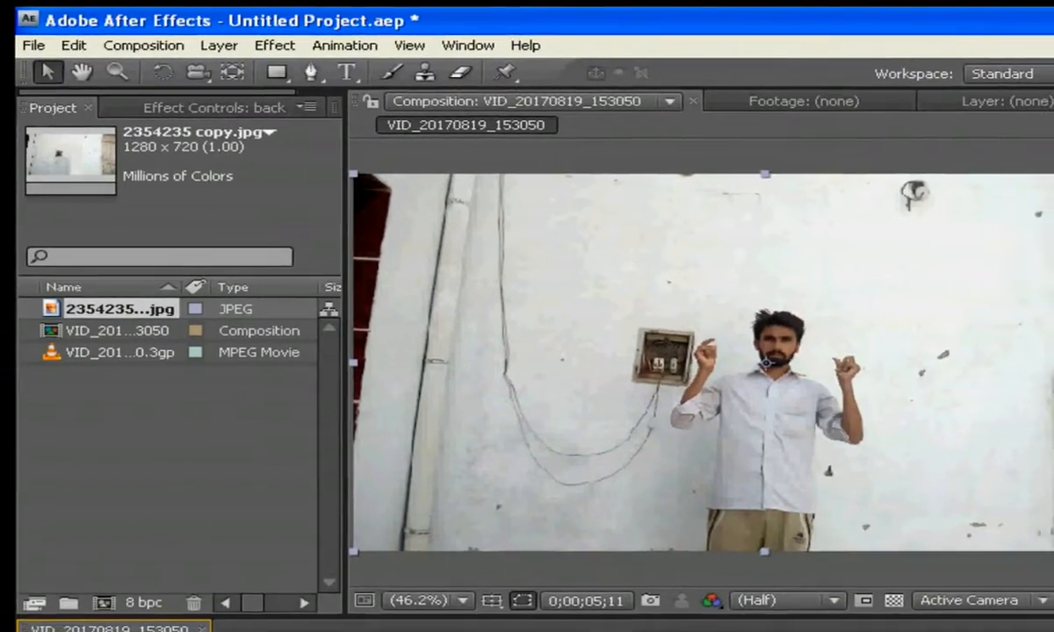
Trace a Pen tool mask around the man's outline, starting at the trouser edge and continuing up along the raised forearm
{"action": "left_click", "coordinate": [117, 72]}
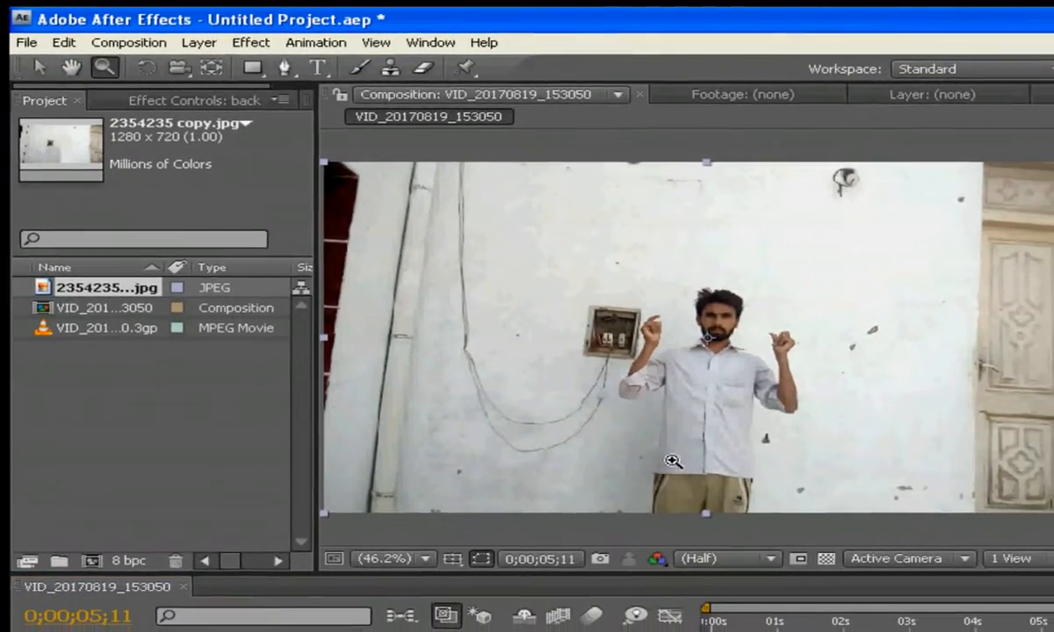
{"action": "left_click", "coordinate": [681, 482]}
{"action": "left_click", "coordinate": [706, 328]}
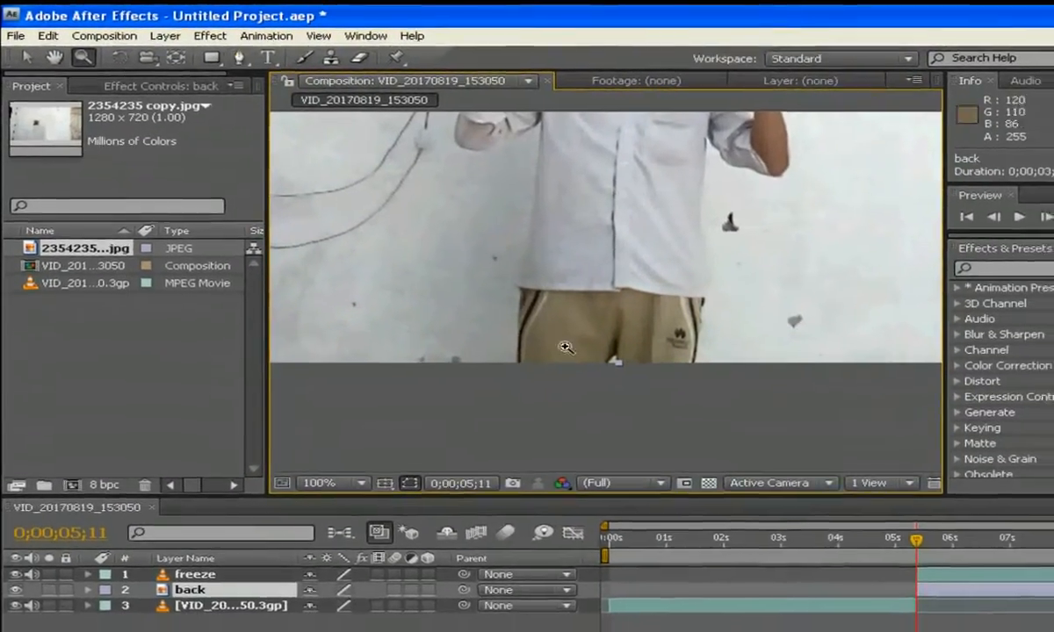
{"action": "left_click", "coordinate": [558, 348]}
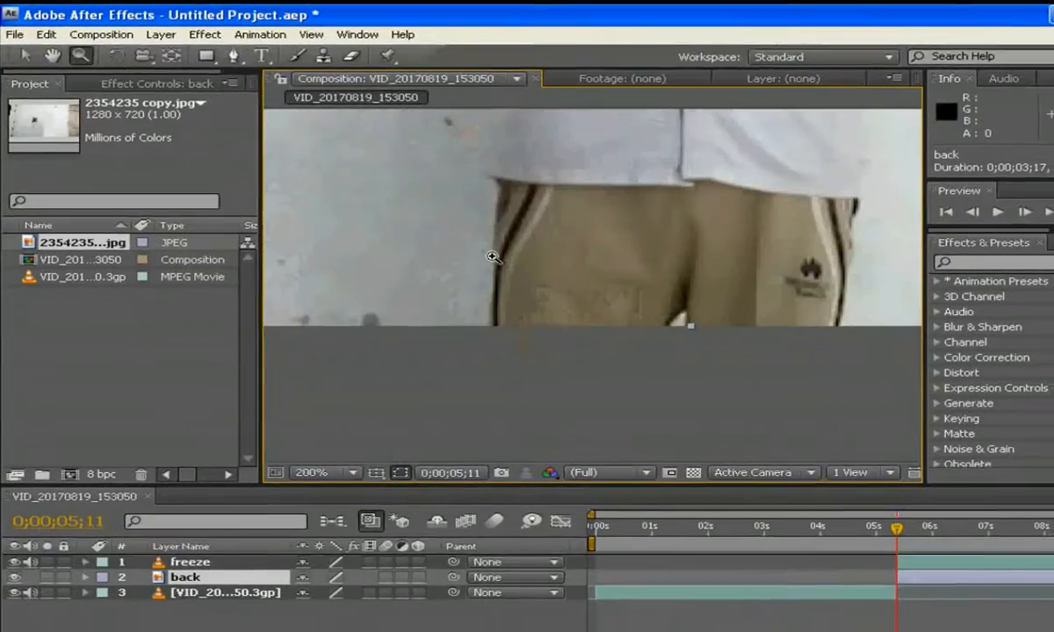
{"action": "left_click", "coordinate": [233, 56]}
{"action": "left_click", "coordinate": [494, 324]}
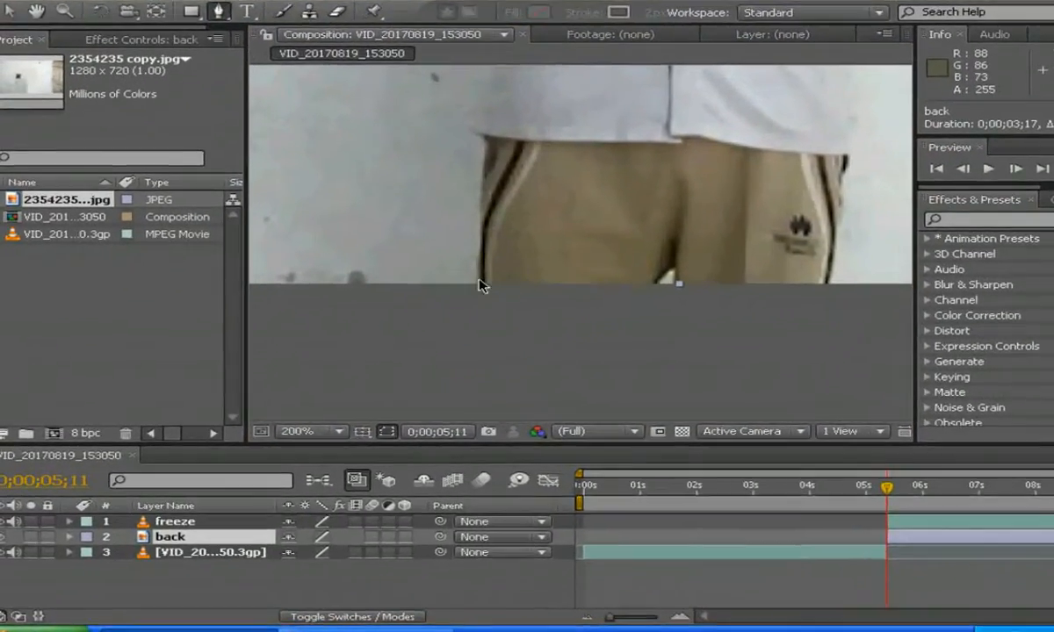
{"action": "left_click", "coordinate": [479, 280]}
{"action": "left_click", "coordinate": [478, 207]}
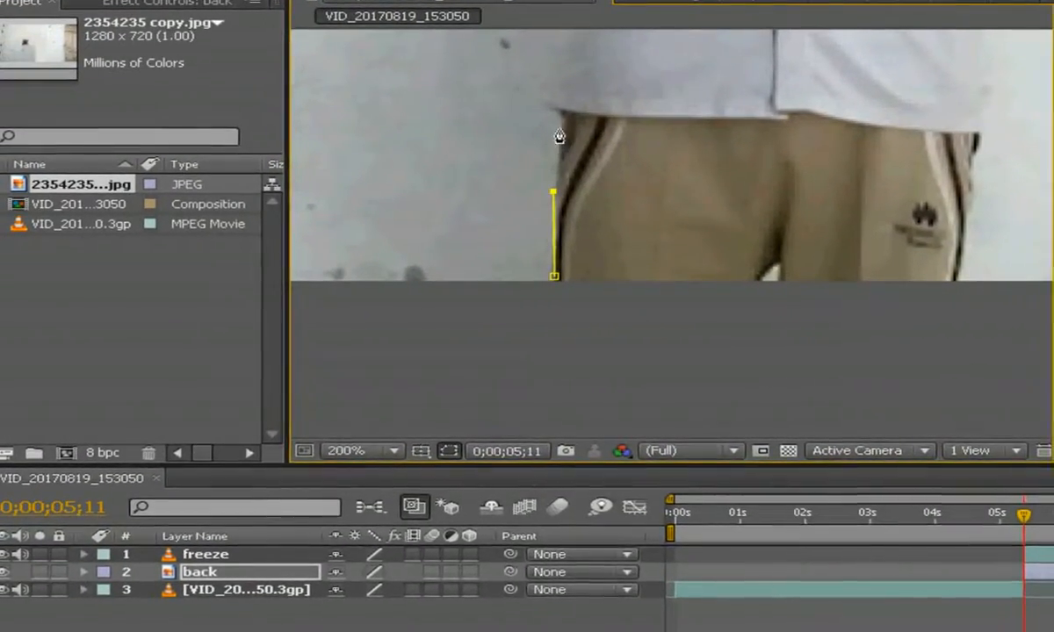
{"action": "left_click", "coordinate": [558, 133]}
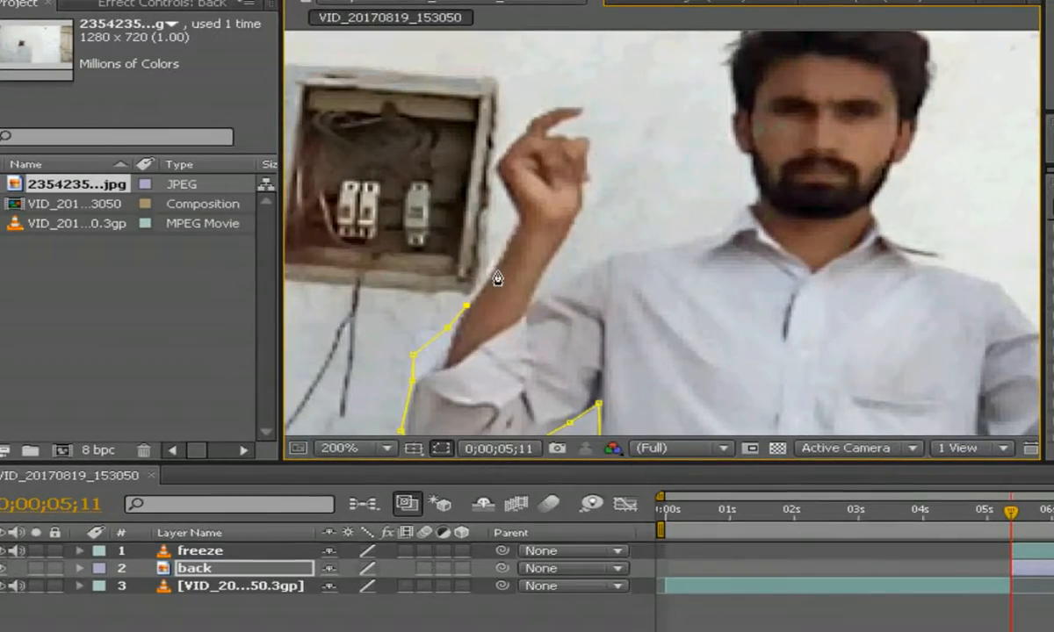
{"action": "left_click", "coordinate": [488, 278]}
{"action": "left_click", "coordinate": [521, 224]}
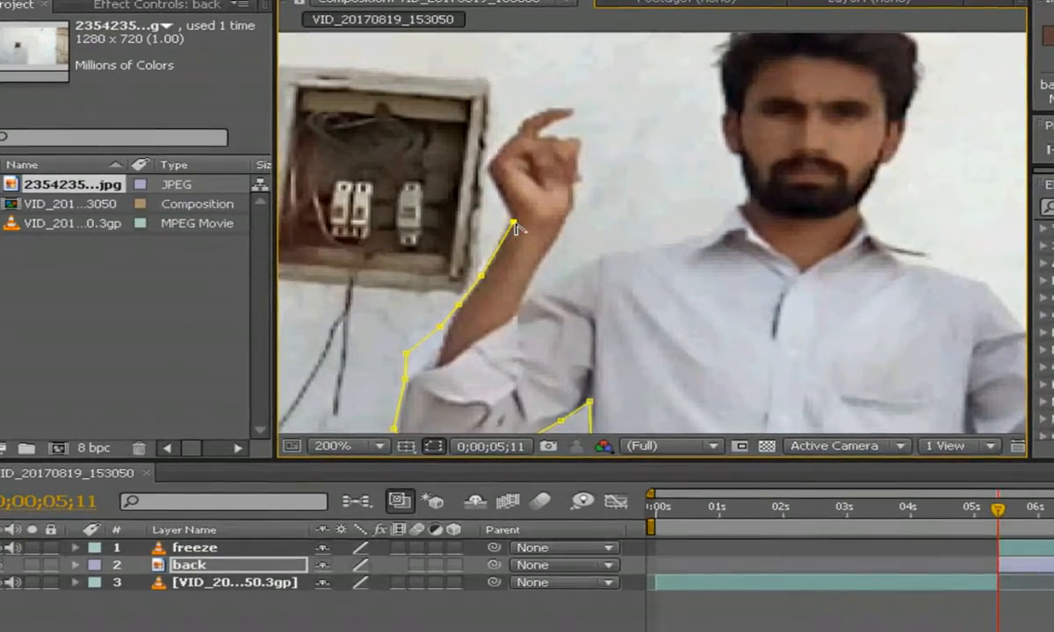
{"action": "scroll", "coordinate": [589, 353], "scroll_direction": "down", "scroll_amount": 3}
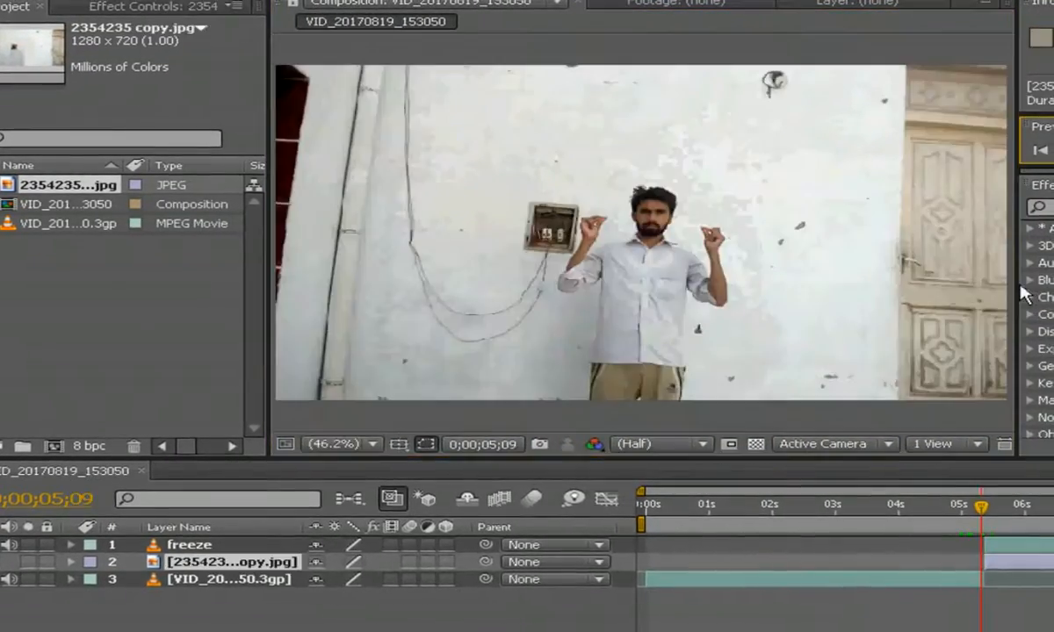
Step through the frames around 0;00;05;11 to check how the masked freeze layer and background image match the footage
{"action": "key", "text": "Page_Down"}
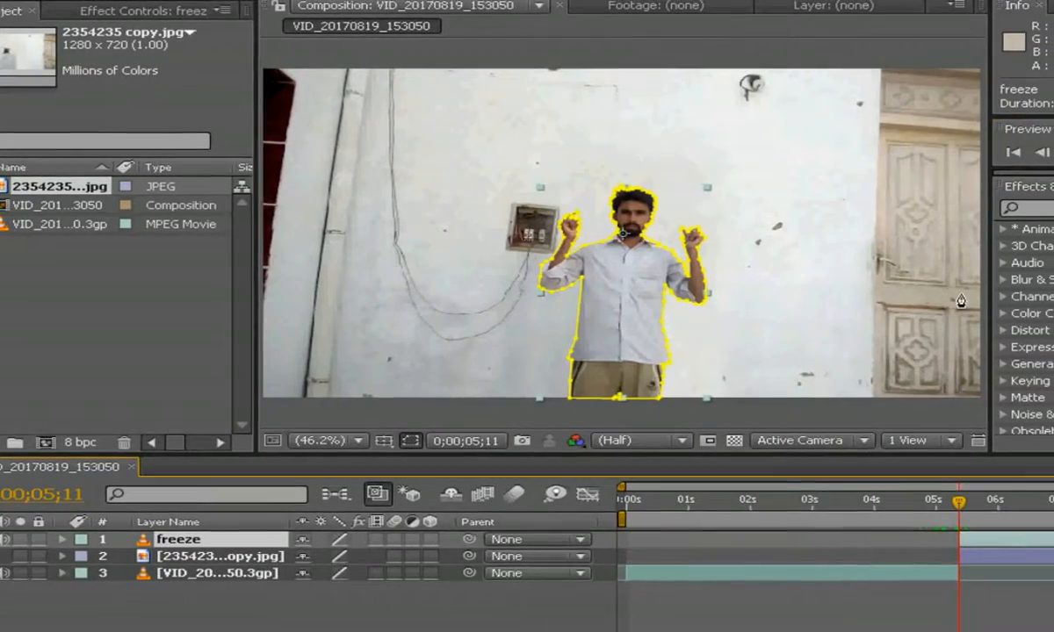
{"action": "key", "text": "Page_Down"}
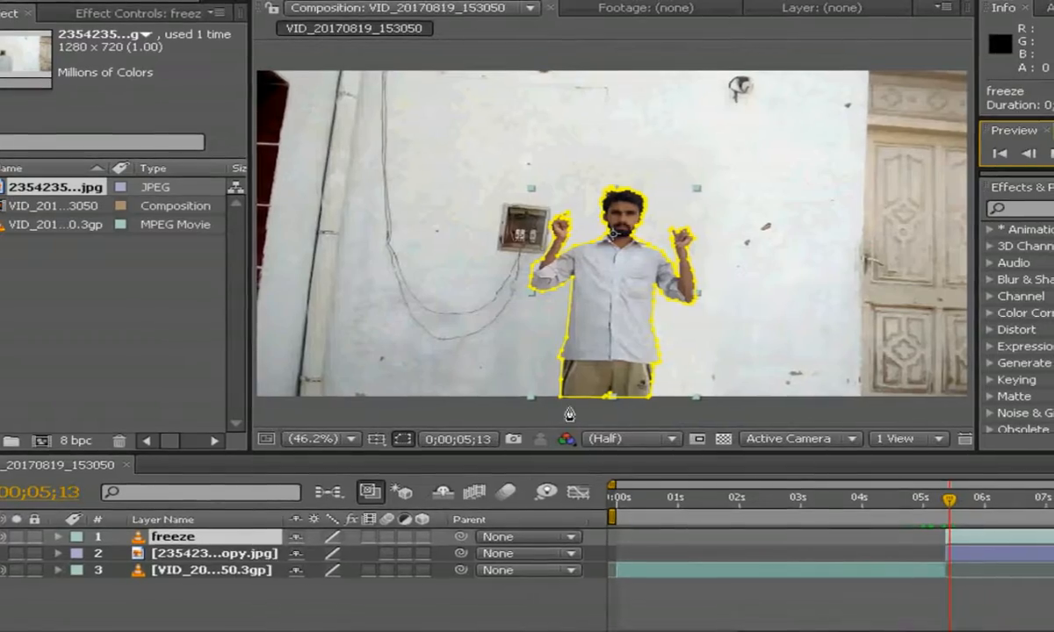
{"action": "left_click", "coordinate": [181, 556]}
{"action": "left_click", "coordinate": [1001, 155]}
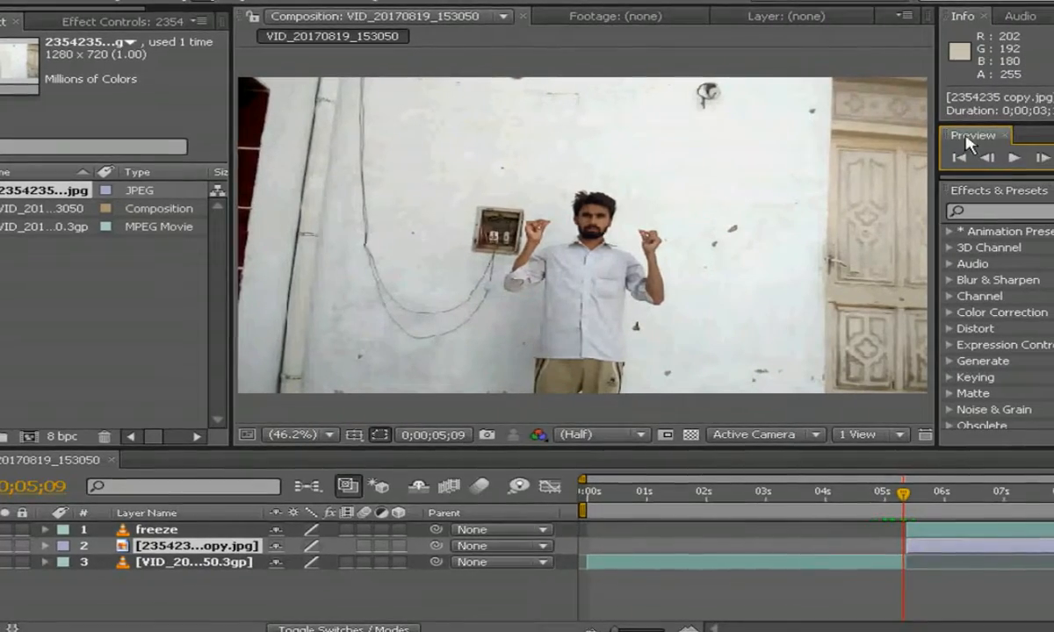
{"action": "left_click", "coordinate": [1042, 160]}
{"action": "left_click", "coordinate": [1027, 160]}
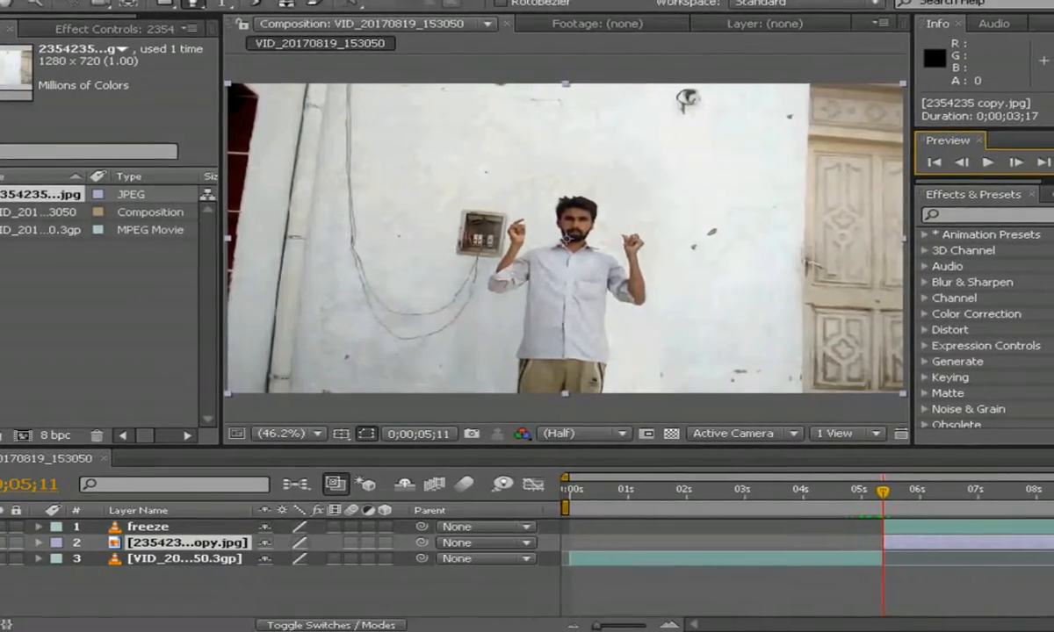
Find the CC Scatterize effect with the search text cc sc, apply it to the freeze layer and expand its properties in the timeline
{"action": "left_click", "coordinate": [1010, 216]}
{"action": "type", "text": "c"}
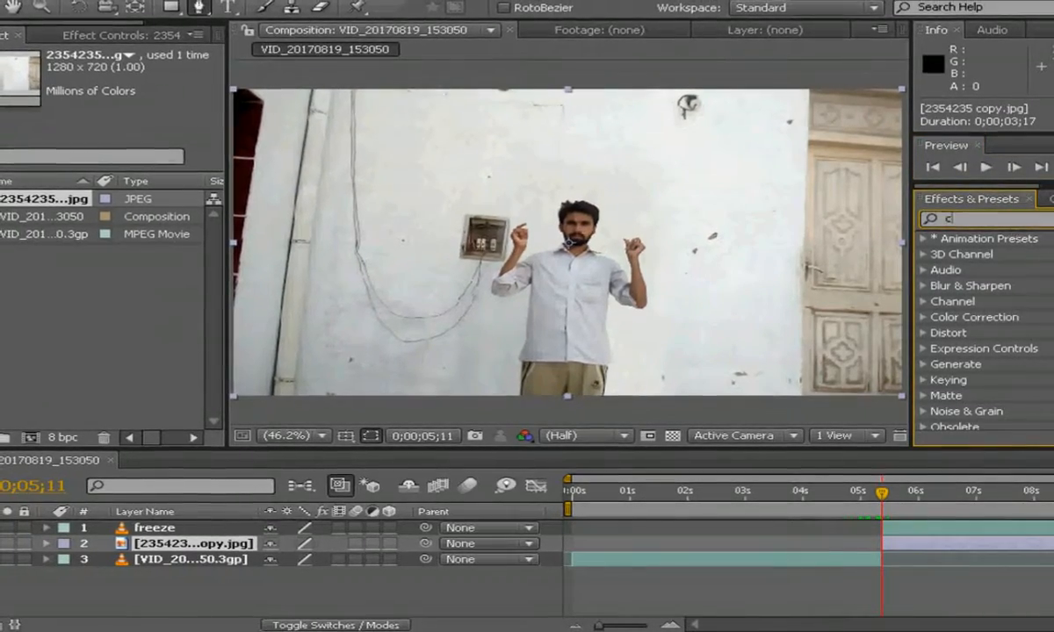
{"action": "type", "text": "c sc"}
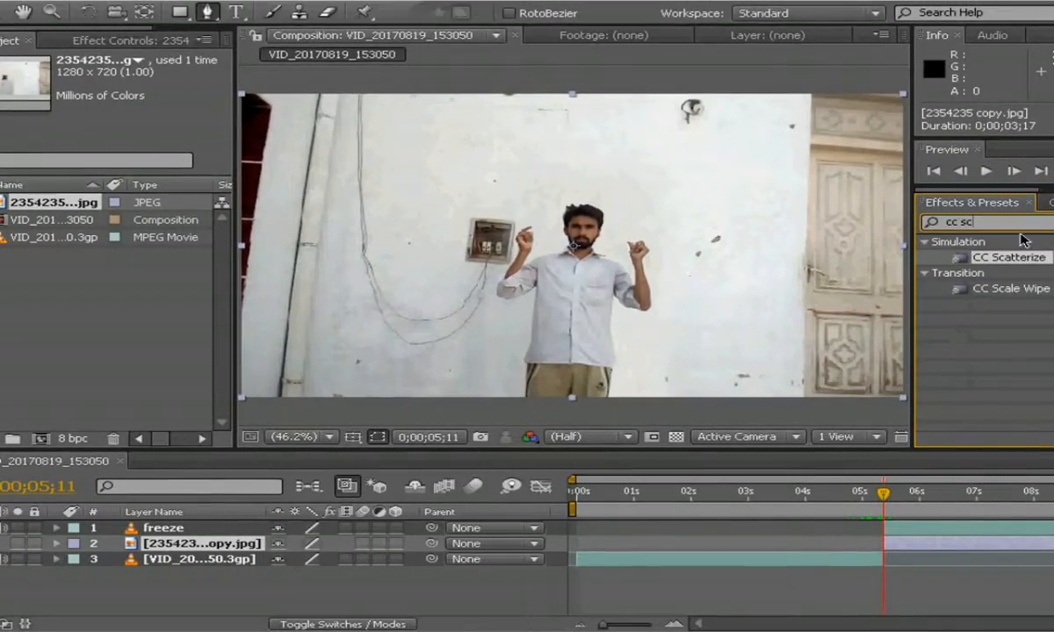
{"action": "left_click", "coordinate": [163, 529]}
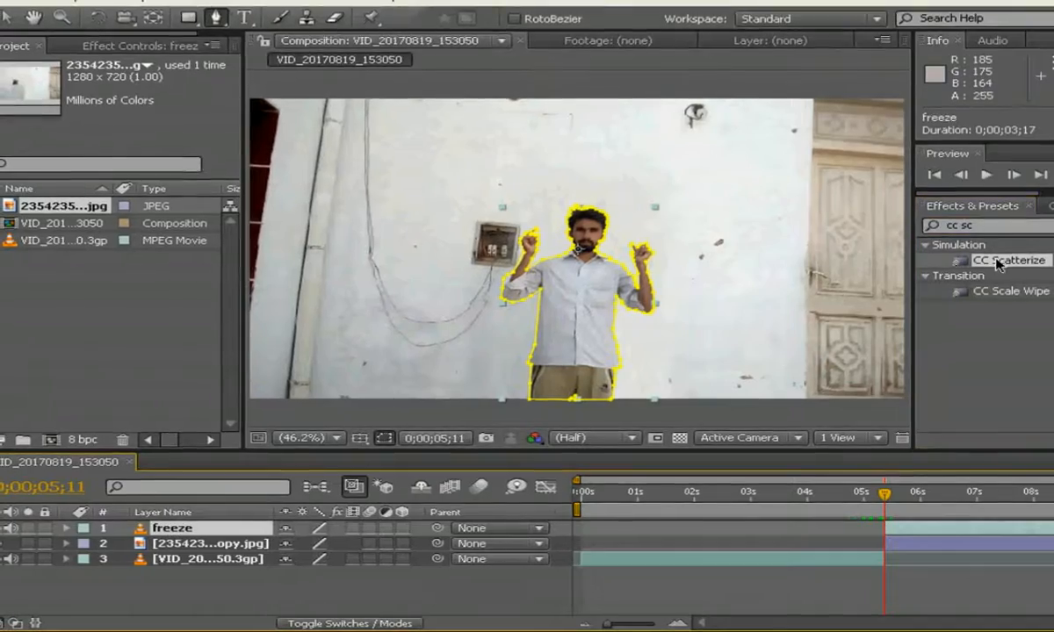
{"action": "left_click_drag", "start_coordinate": [375, 426], "coordinate": [202, 530]}
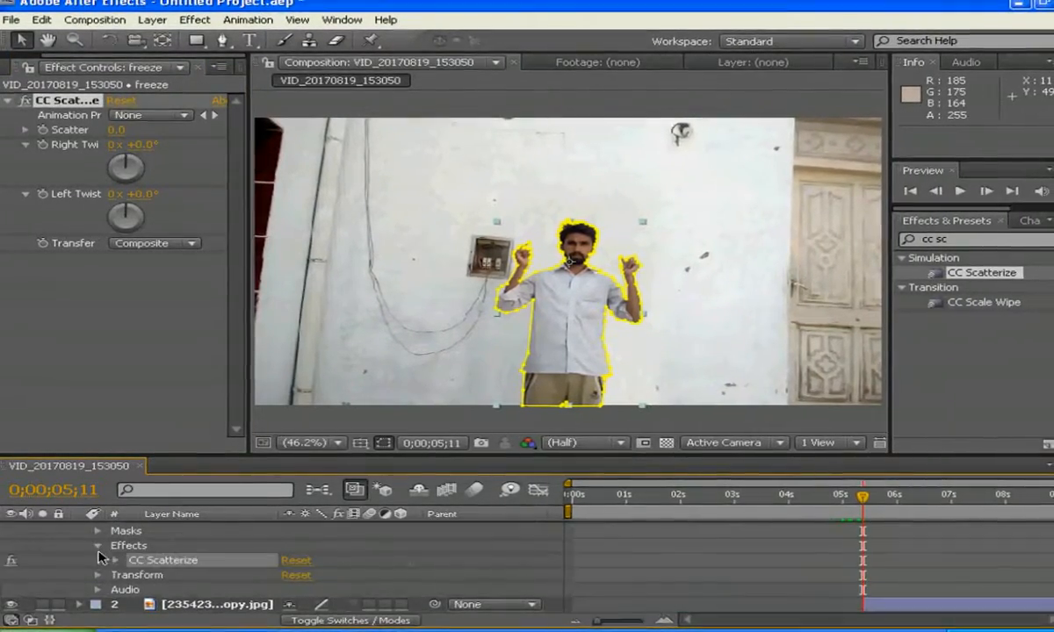
{"action": "left_click", "coordinate": [115, 560]}
{"action": "scroll", "coordinate": [977, 571], "scroll_direction": "down", "scroll_amount": 1}
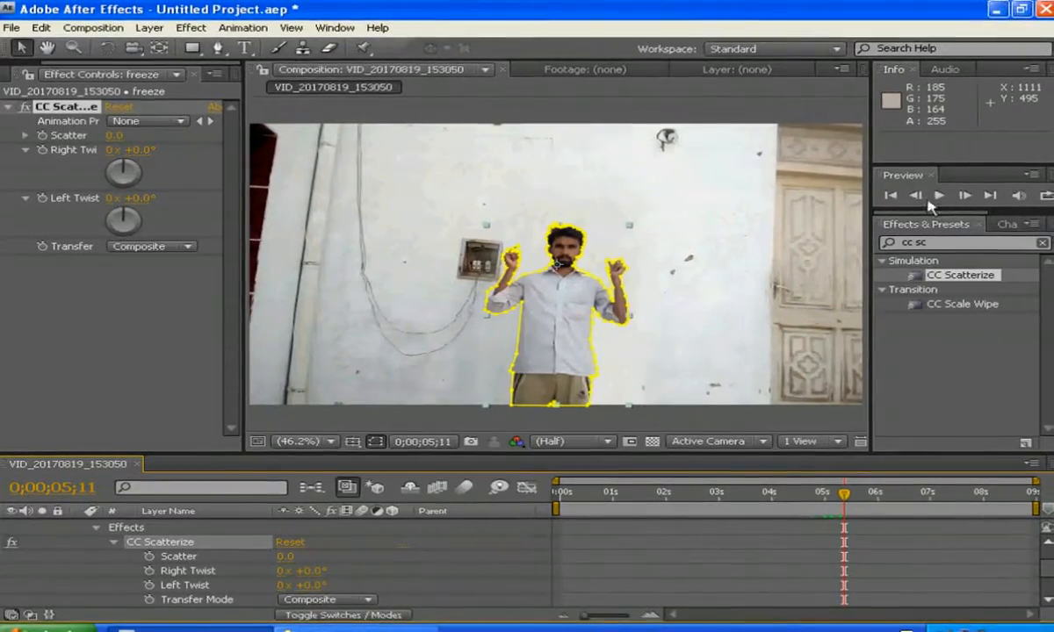
Set a Scatter keyframe of 0 at 0;00;05;11 for the CC Scatterize effect on the freeze layer
{"action": "left_click", "coordinate": [960, 199]}
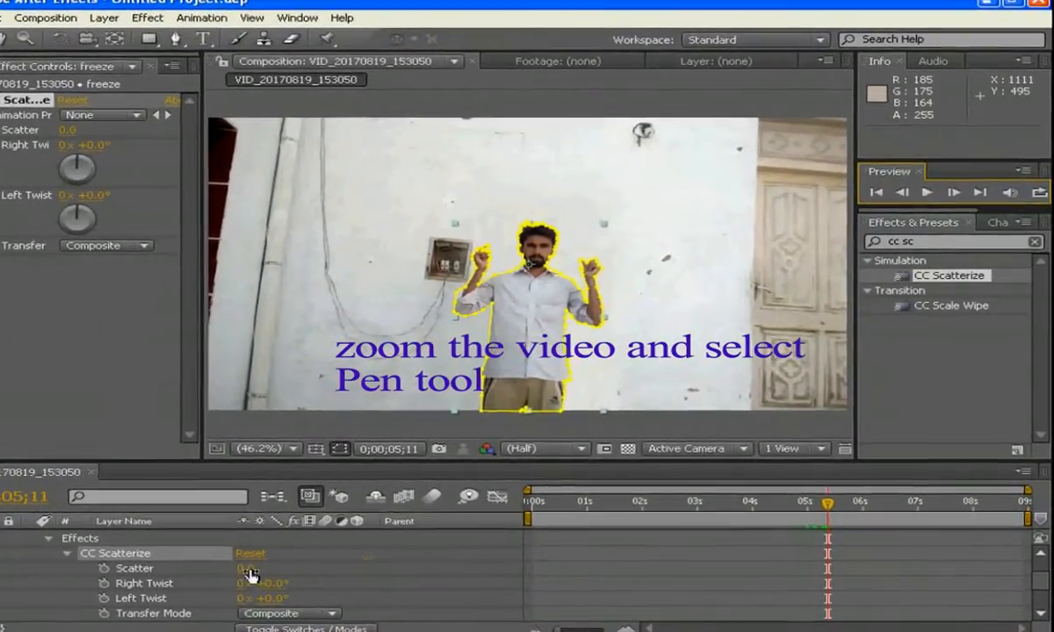
{"action": "left_click", "coordinate": [103, 569]}
{"action": "left_click", "coordinate": [246, 570]}
{"action": "type", "text": "500"}
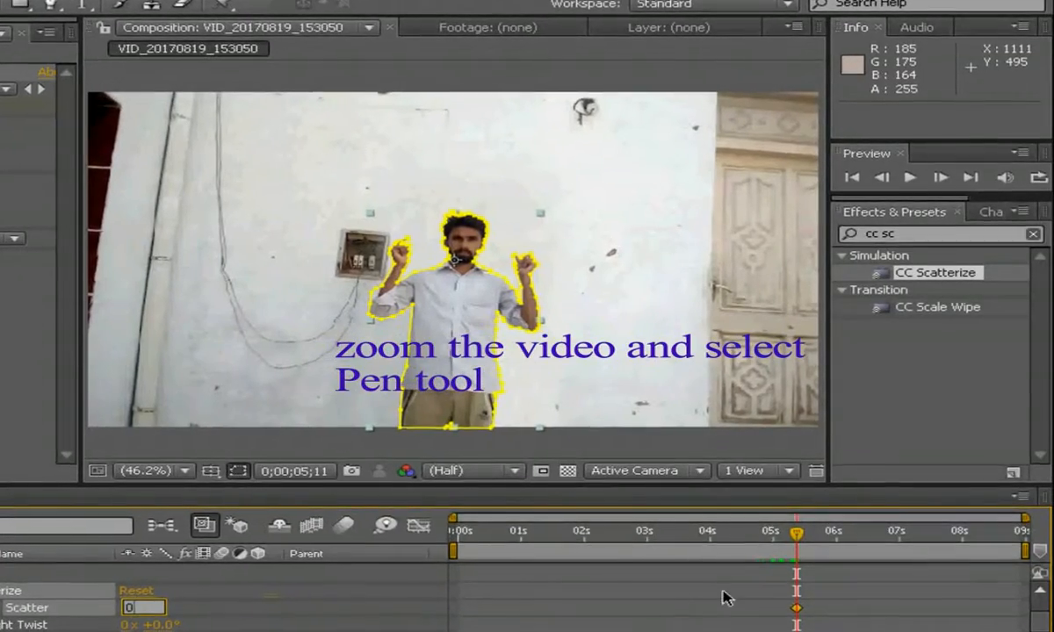
Check the Scatter setting at 0;00;08;27, return to about 0;00;05;08 and step forward through the frames
{"action": "left_click_drag", "start_coordinate": [798, 533], "coordinate": [1029, 548]}
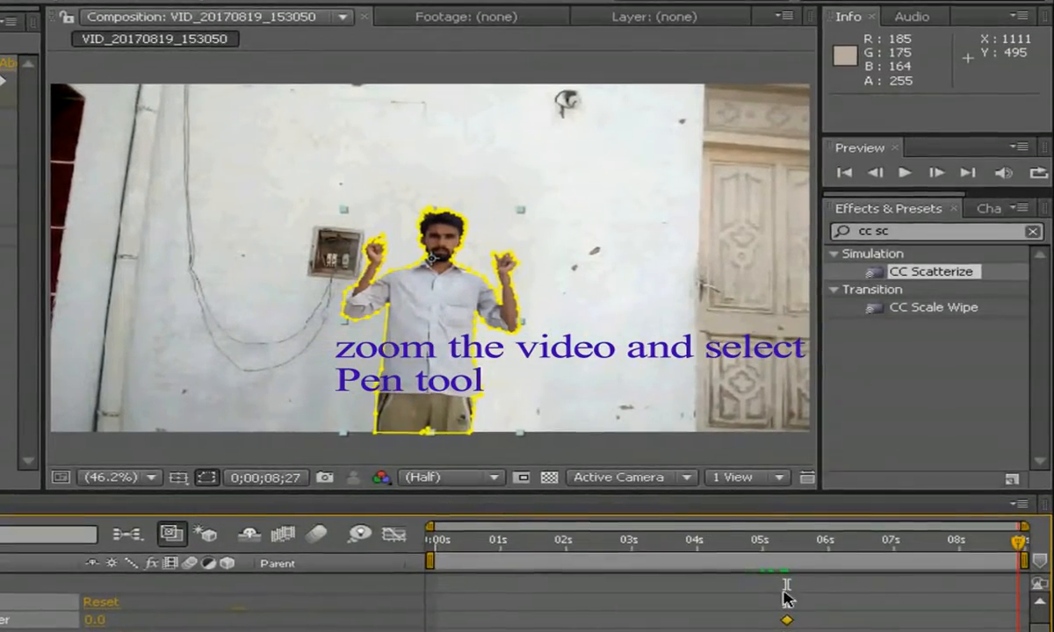
{"action": "left_click", "coordinate": [104, 617]}
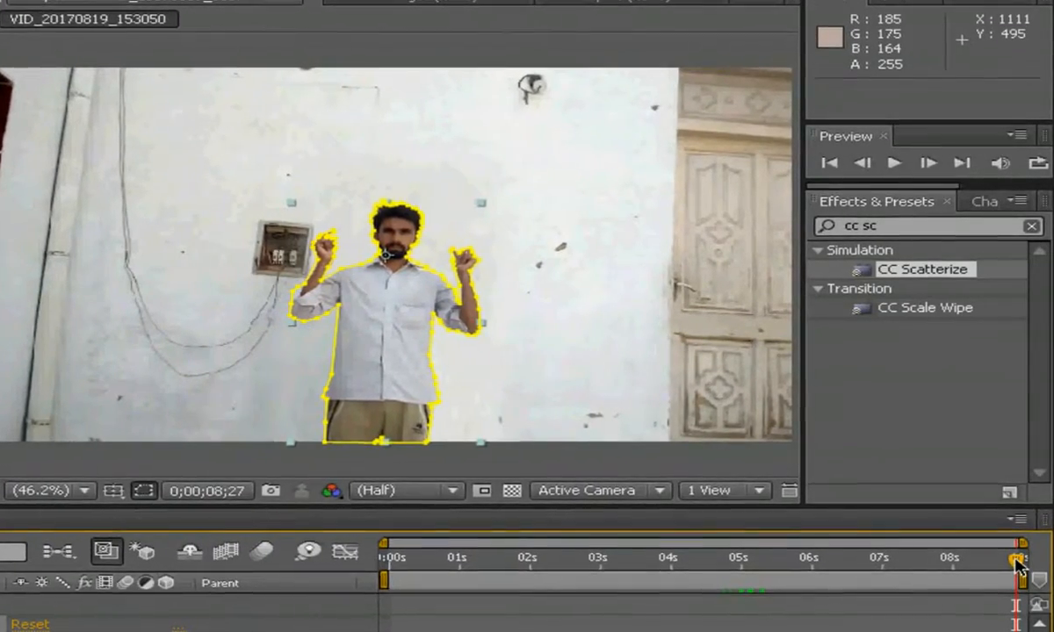
{"action": "left_click_drag", "start_coordinate": [1016, 562], "coordinate": [766, 584]}
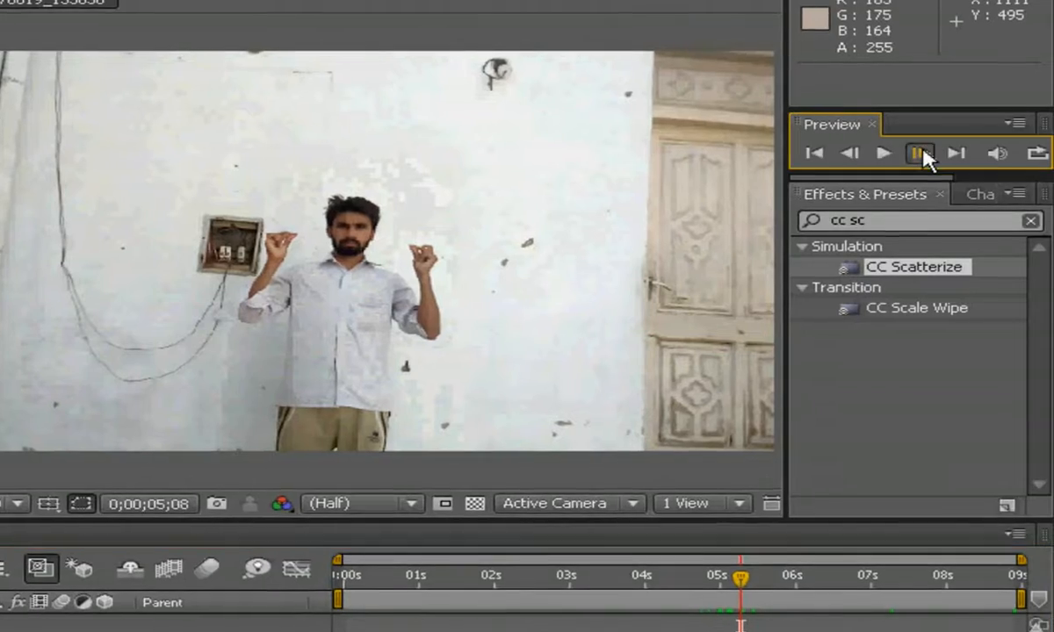
{"action": "left_click", "coordinate": [916, 149]}
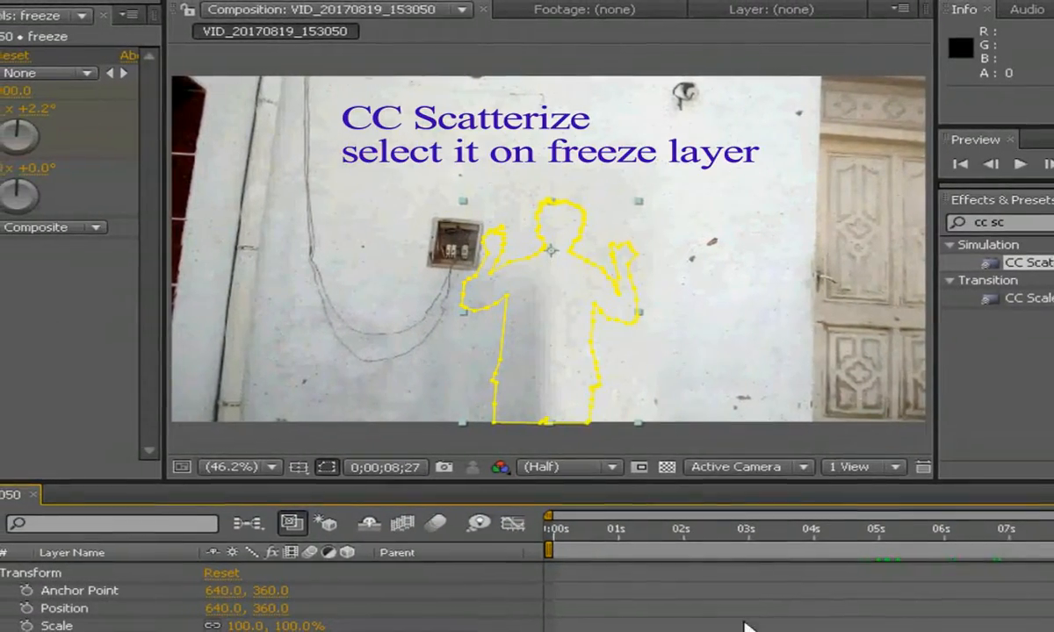
Collapse the freeze layer's properties and play a RAM preview of the disappearing effect from the start of the composition
{"action": "left_click", "coordinate": [7, 569]}
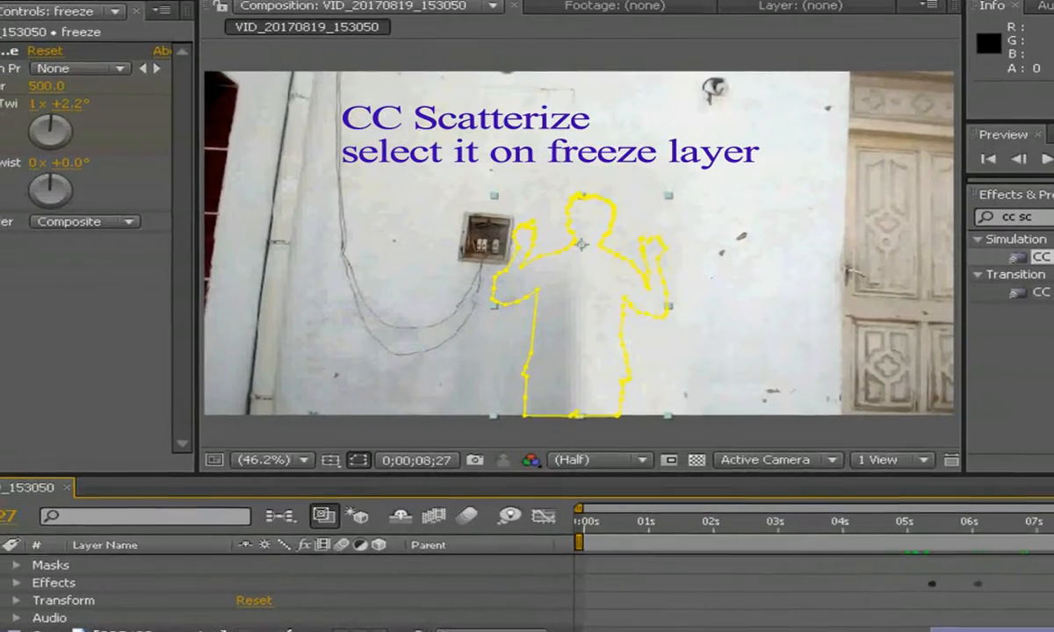
{"action": "left_click", "coordinate": [7, 562]}
{"action": "key", "text": "KP_0"}
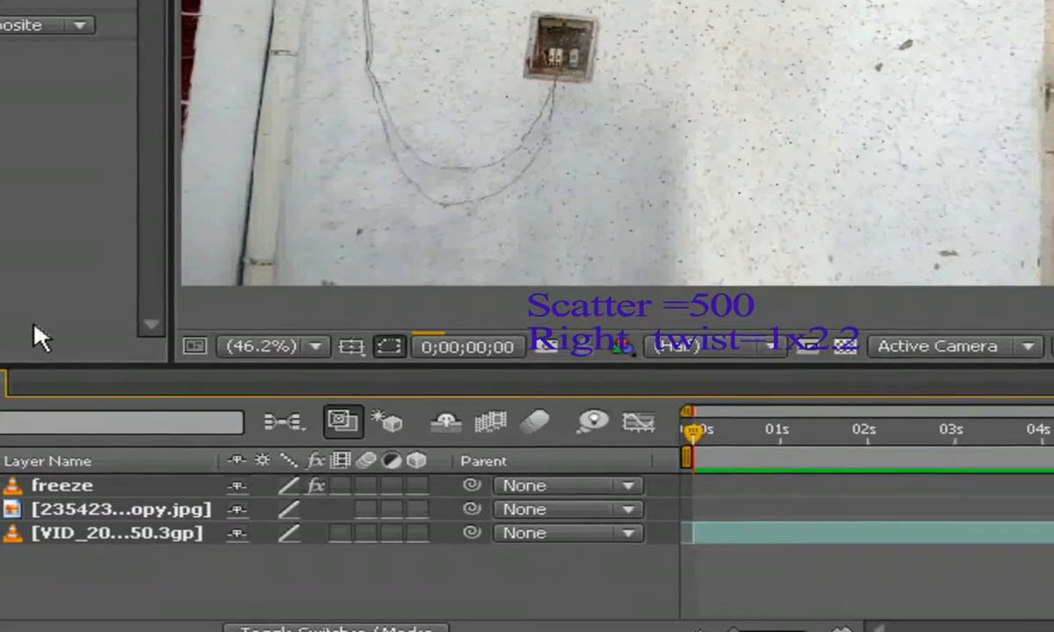
{"action": "key", "text": "space"}
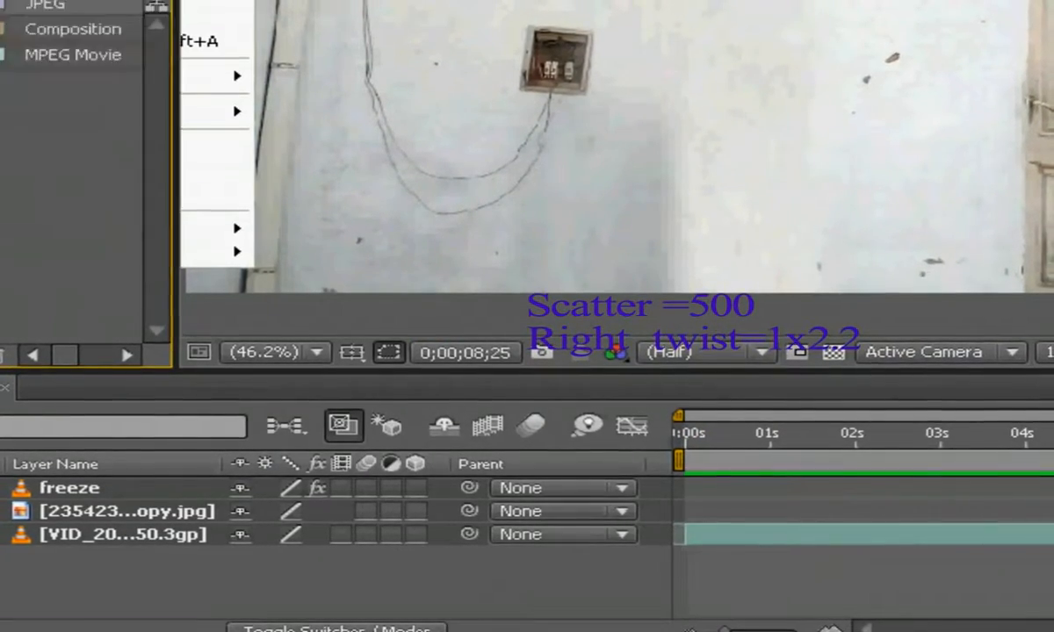
Add the VID_20170819_153050 composition to the render queue and open its output module settings
{"action": "left_click", "coordinate": [85, 537]}
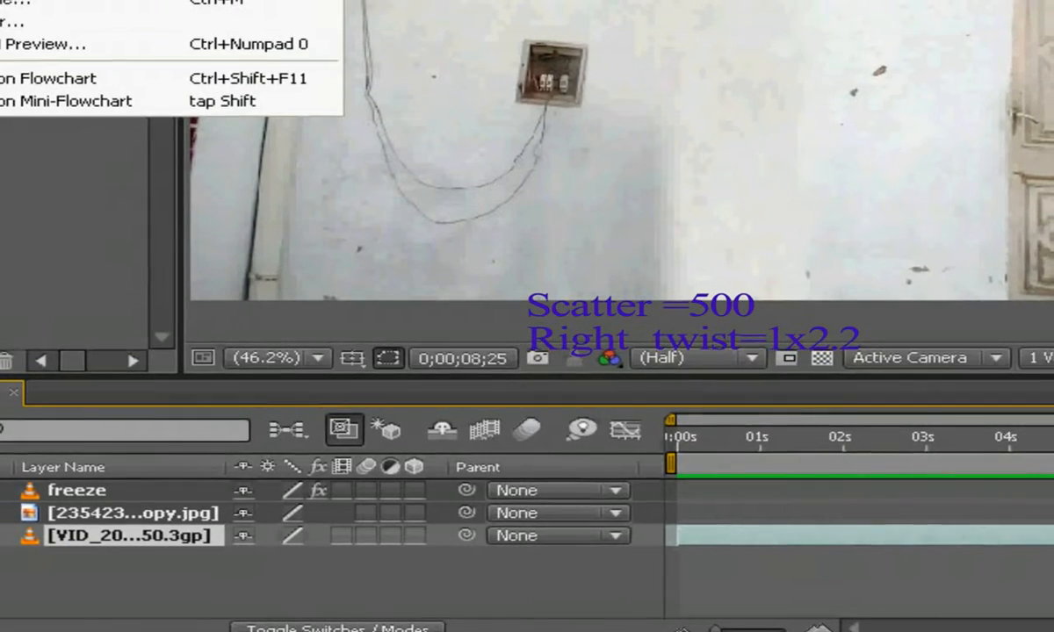
{"action": "left_click", "coordinate": [4, 7]}
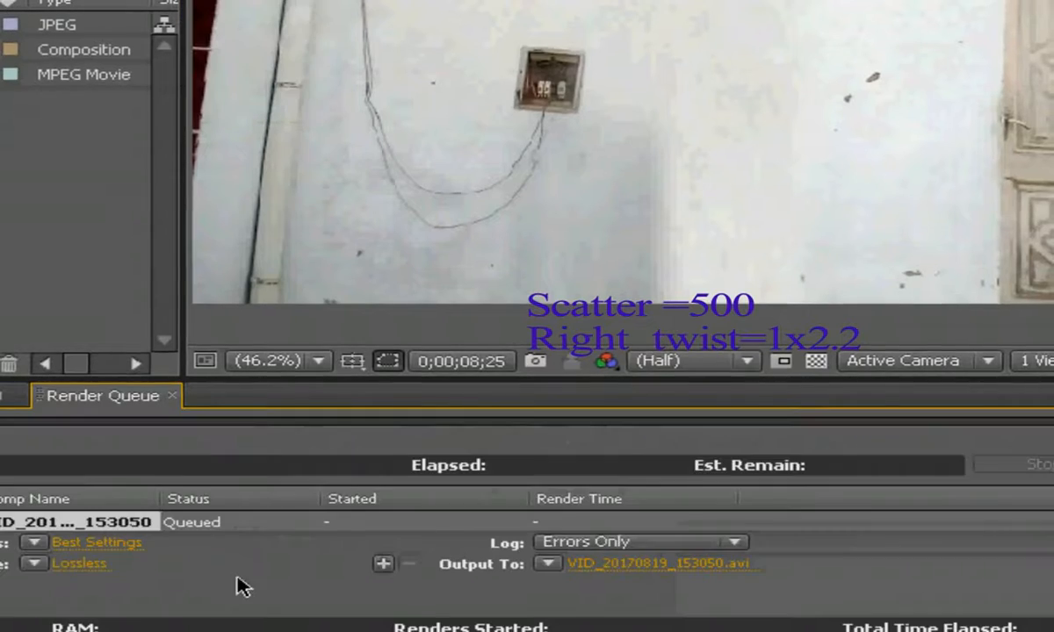
{"action": "left_click", "coordinate": [82, 564]}
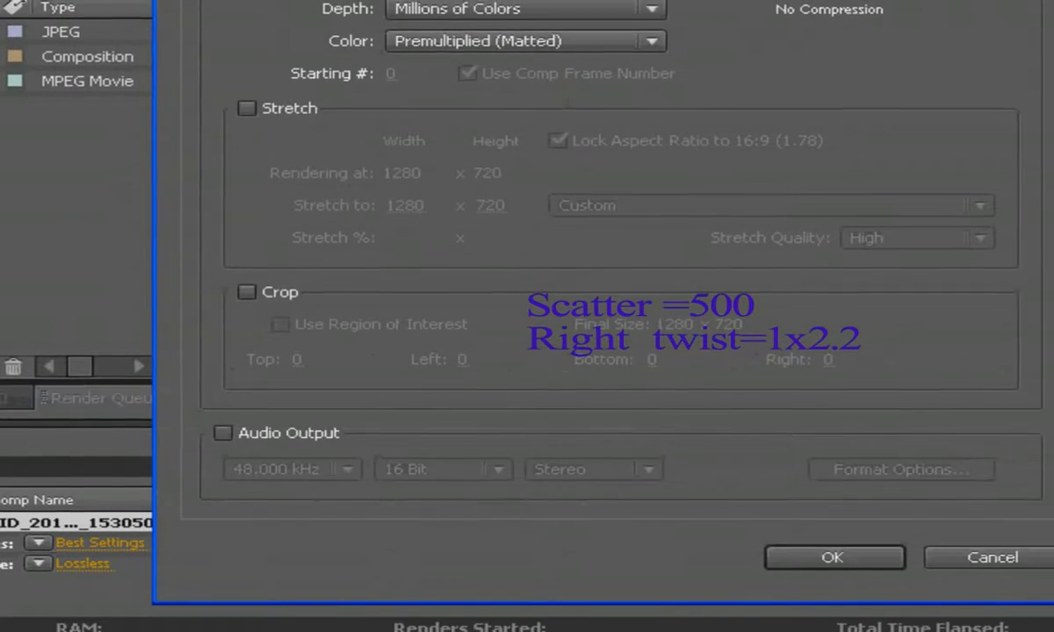
Set the output format to F4V with the F4V - HD 1080p (Flash 9.0.r115 and Higher) preset at 29.97 fps, and render the composition
{"action": "left_click", "coordinate": [501, 3]}
{"action": "left_click", "coordinate": [509, 2]}
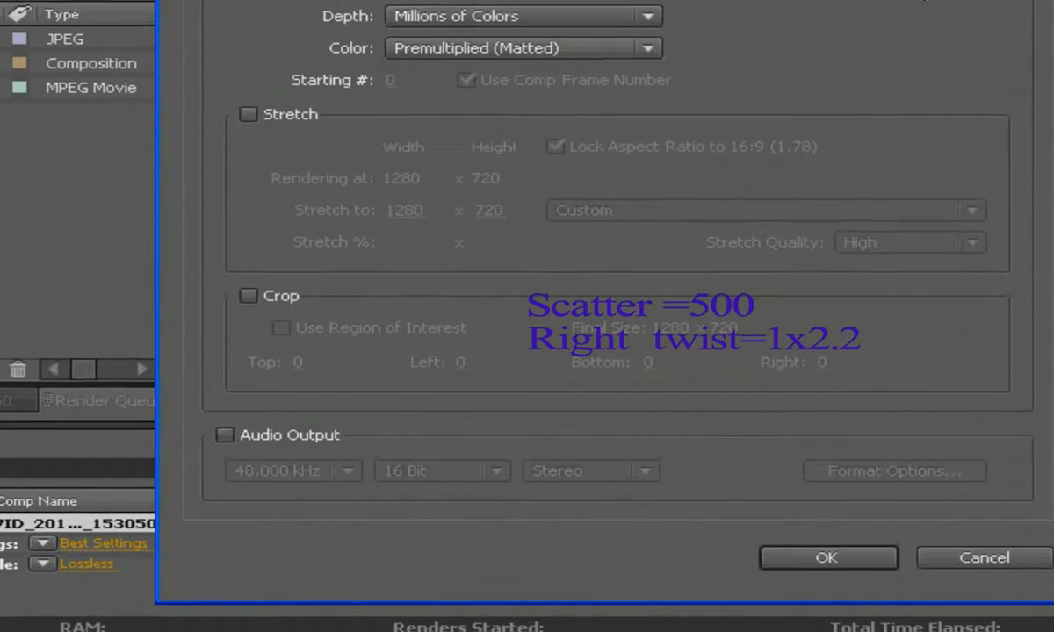
{"action": "left_click", "coordinate": [676, 2]}
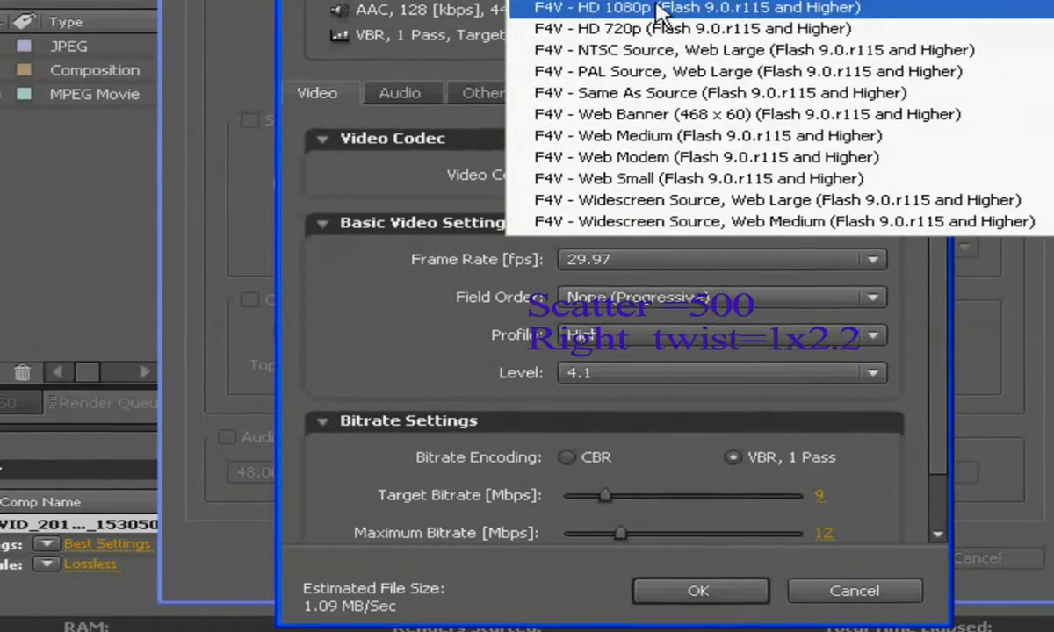
{"action": "left_click", "coordinate": [657, 8]}
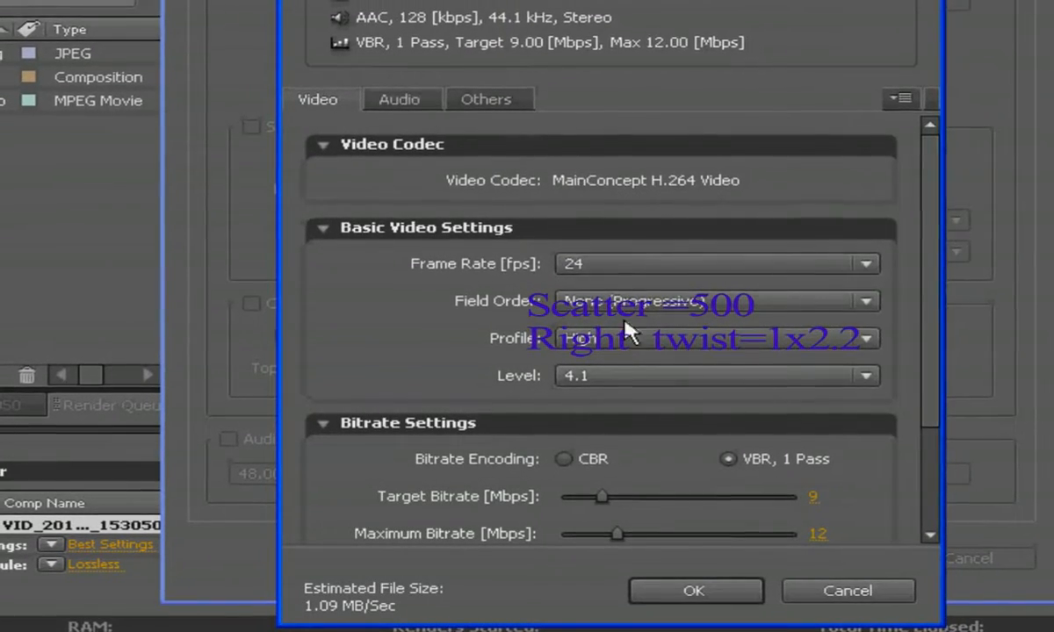
{"action": "left_click", "coordinate": [665, 264]}
{"action": "left_click", "coordinate": [642, 440]}
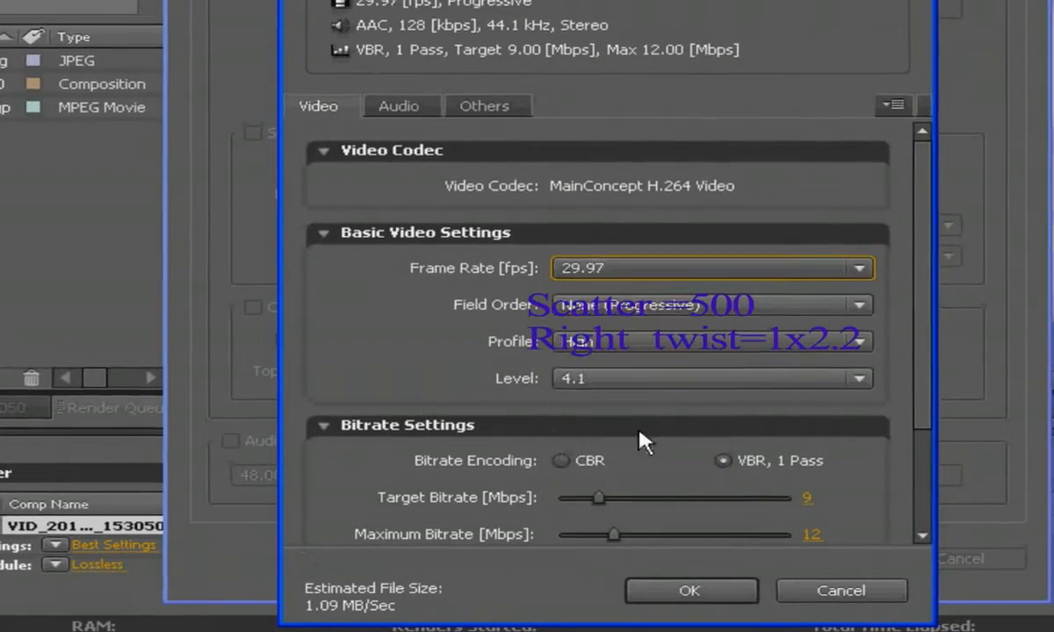
{"action": "left_click", "coordinate": [713, 590]}
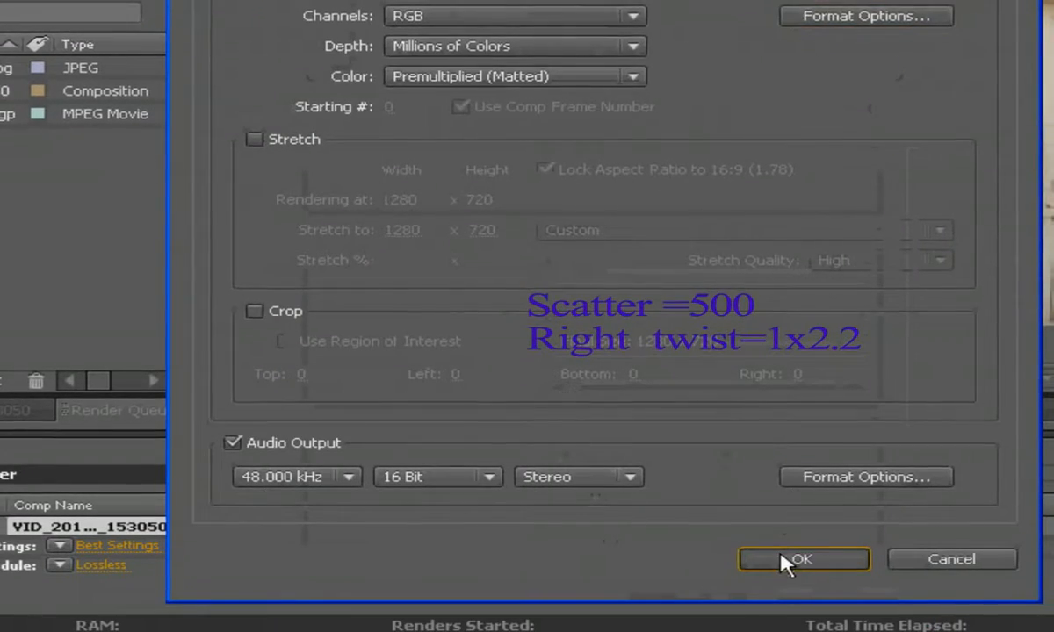
{"action": "left_click", "coordinate": [804, 562]}
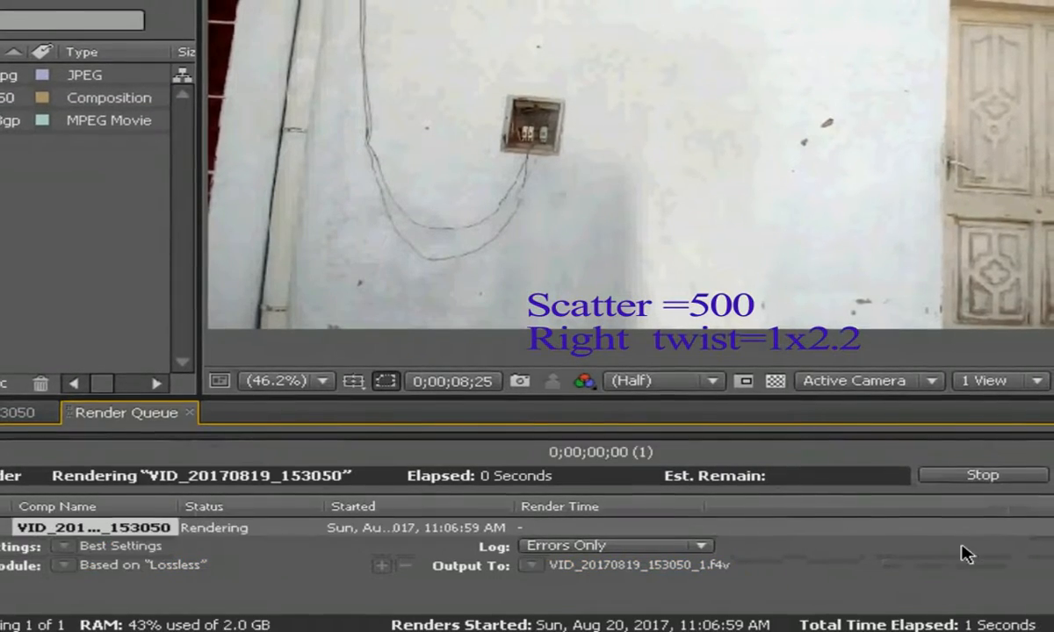